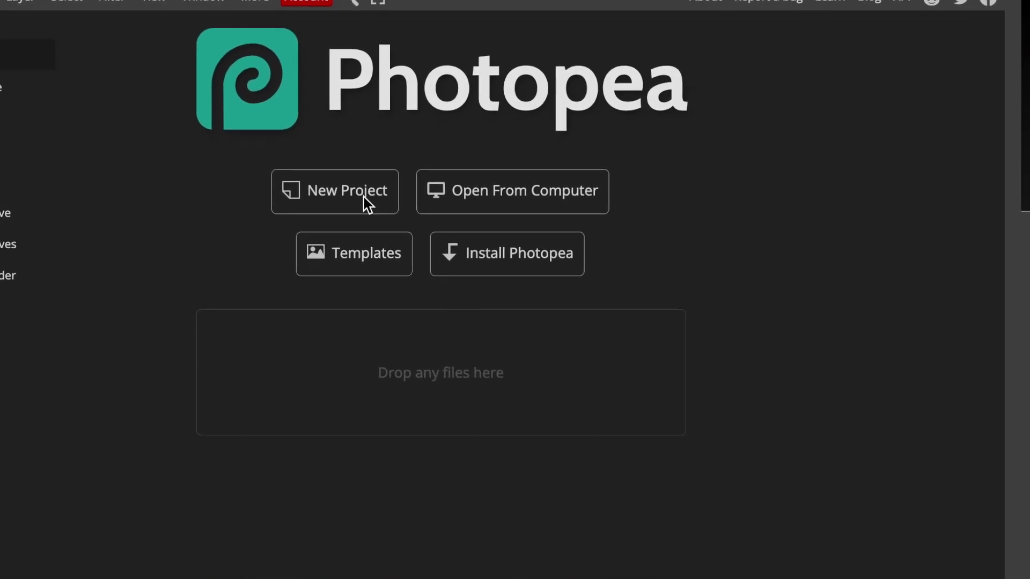
Create a new 1080 × 1080 px project named 'UJ' with a transparent background
click(363, 203)
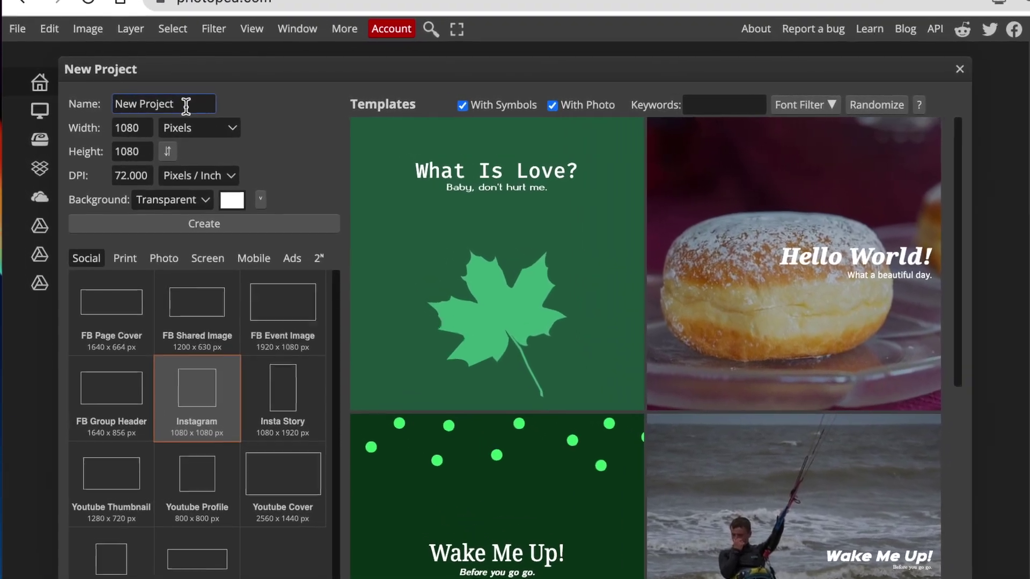
triple_click(167, 105)
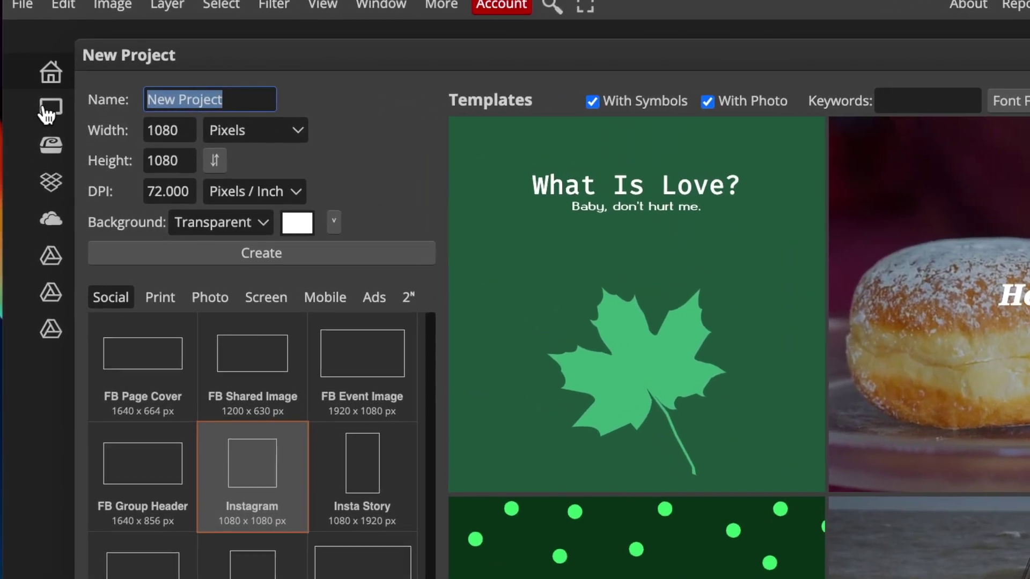
text(UJ)
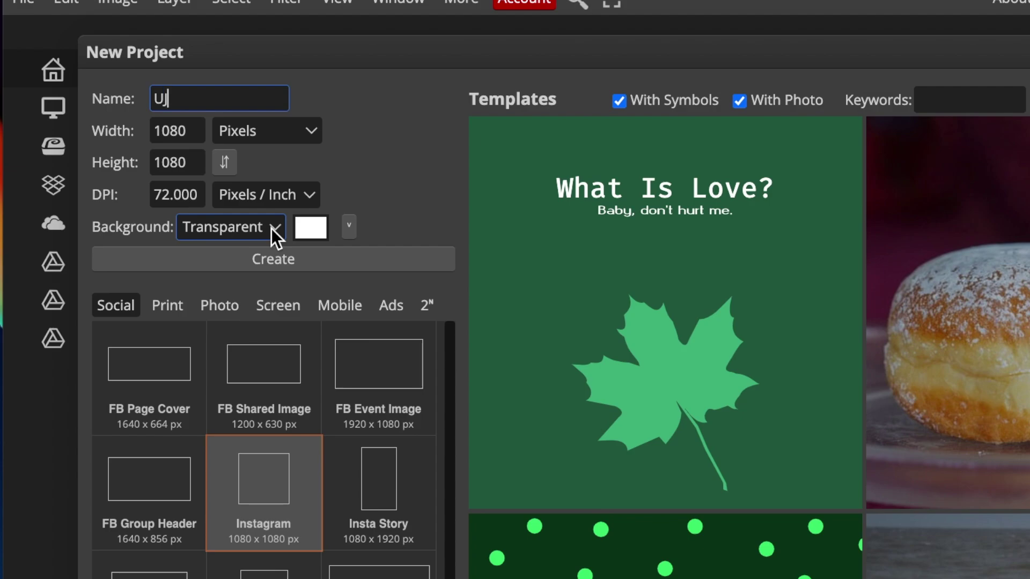
click(272, 259)
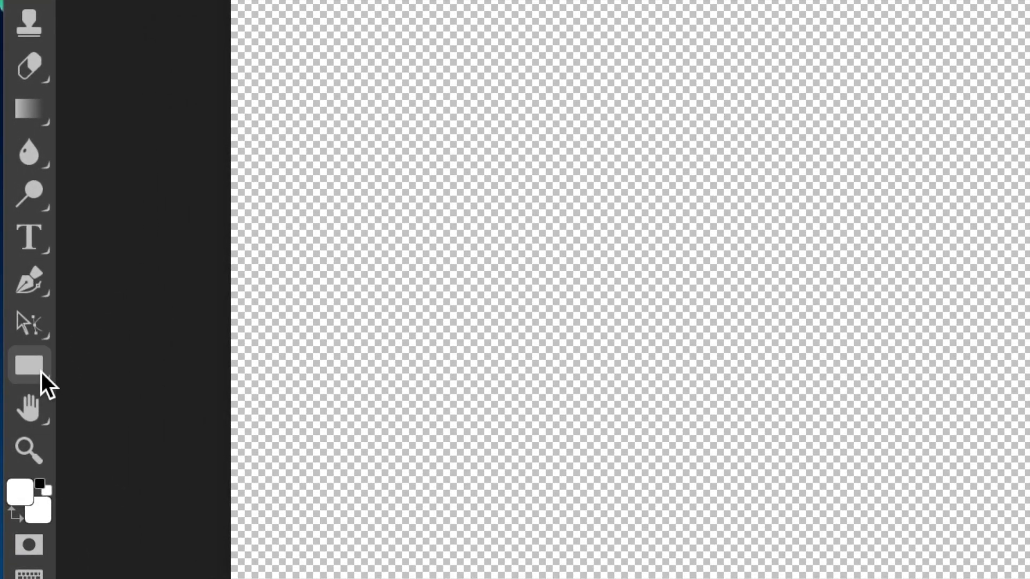
Draw a large circle near the top left with the Ellipse tool and fill it white
right_click(42, 374)
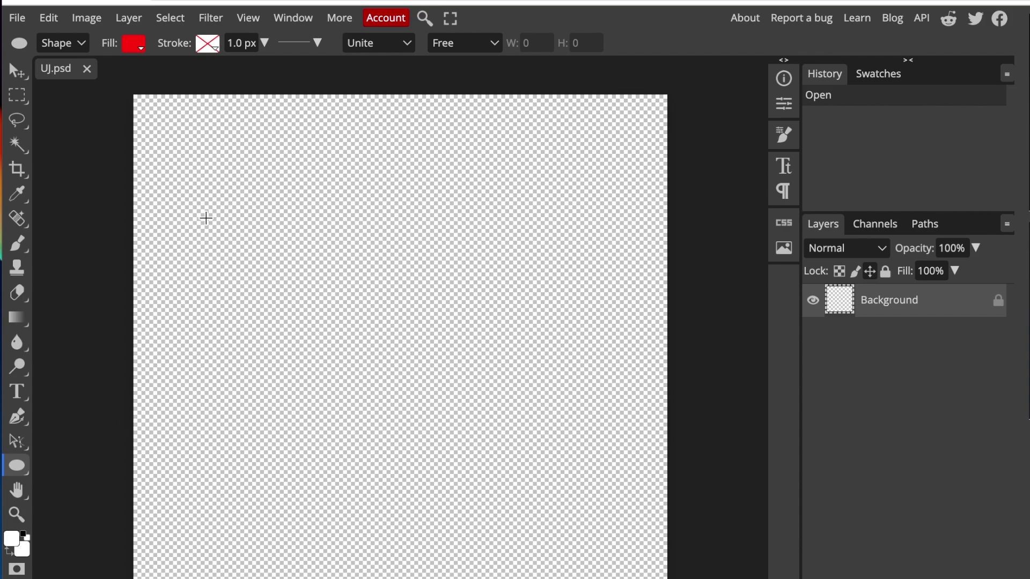
drag(207, 217, 455, 531)
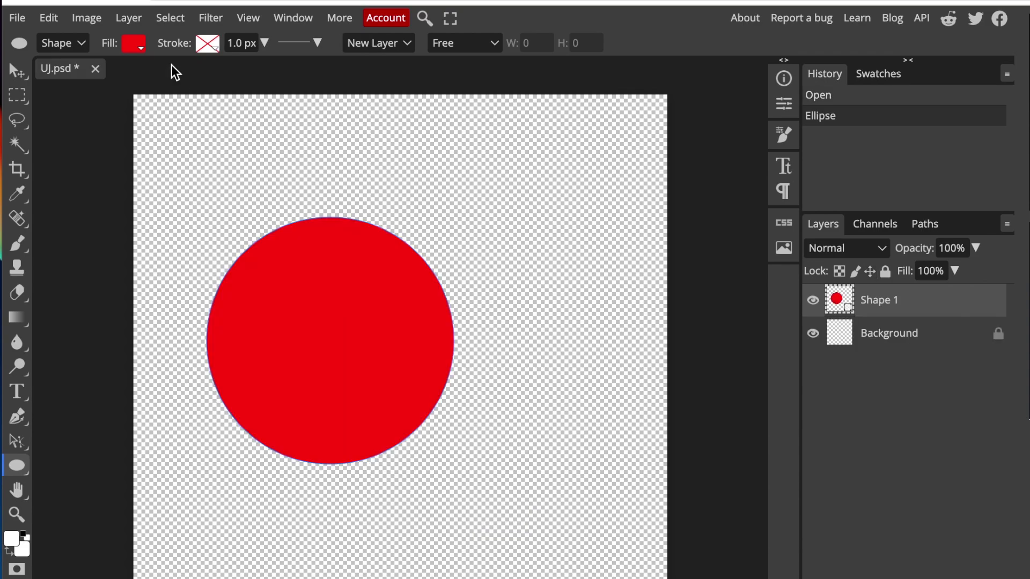
click(144, 47)
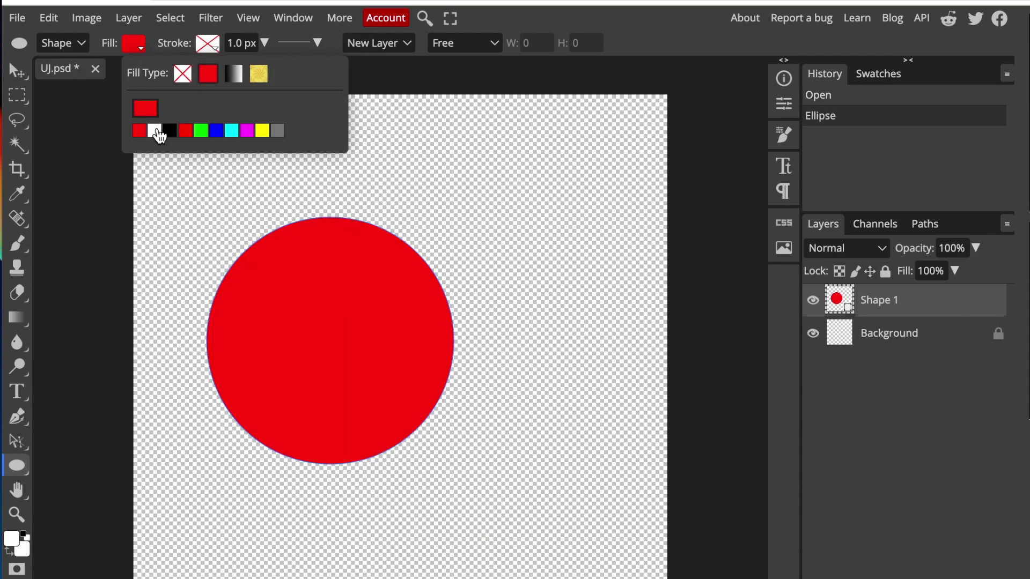
click(157, 131)
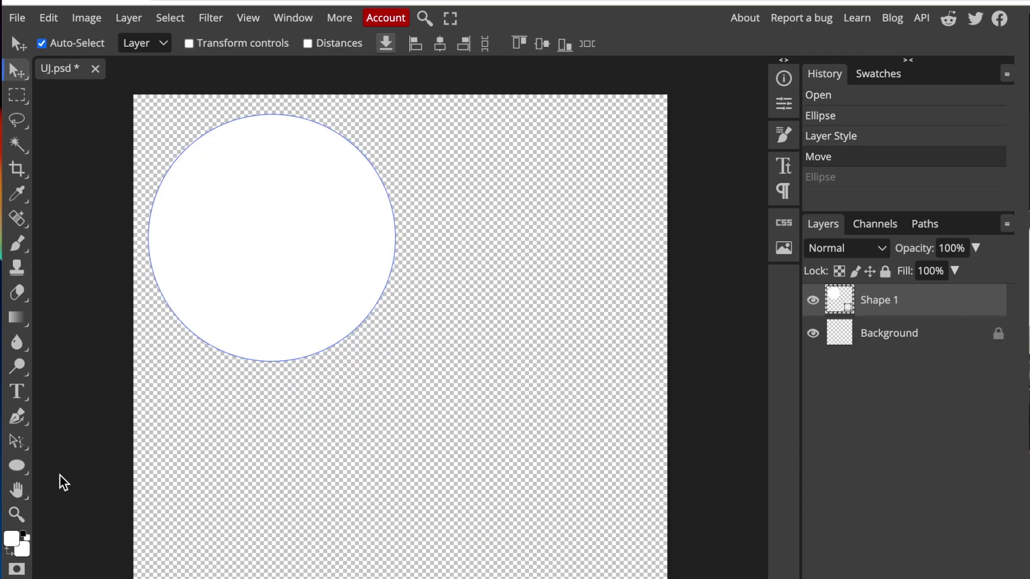
Draw a second, smaller white circle lower on the canvas
click(24, 475)
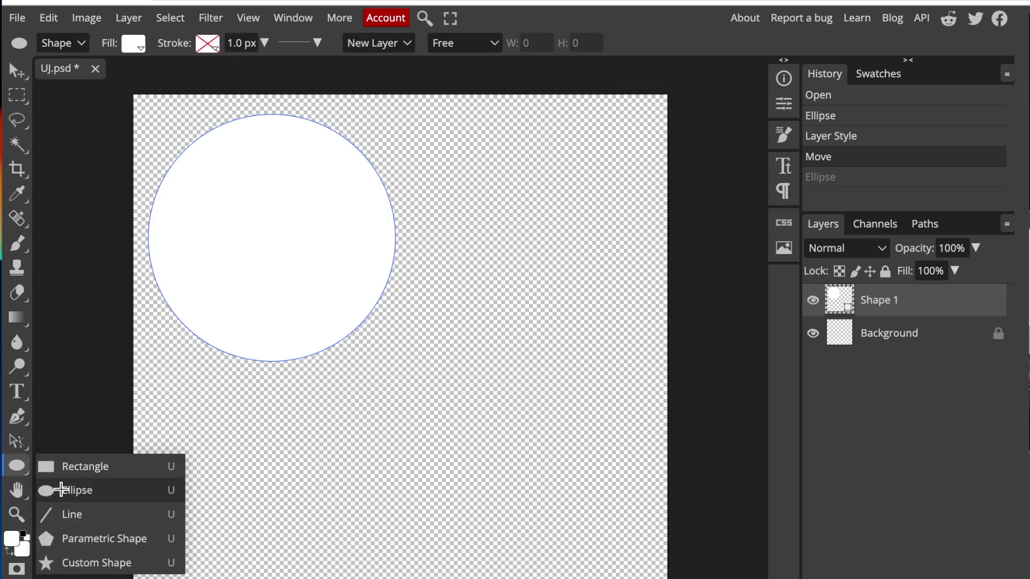
click(62, 490)
drag(370, 358, 568, 545)
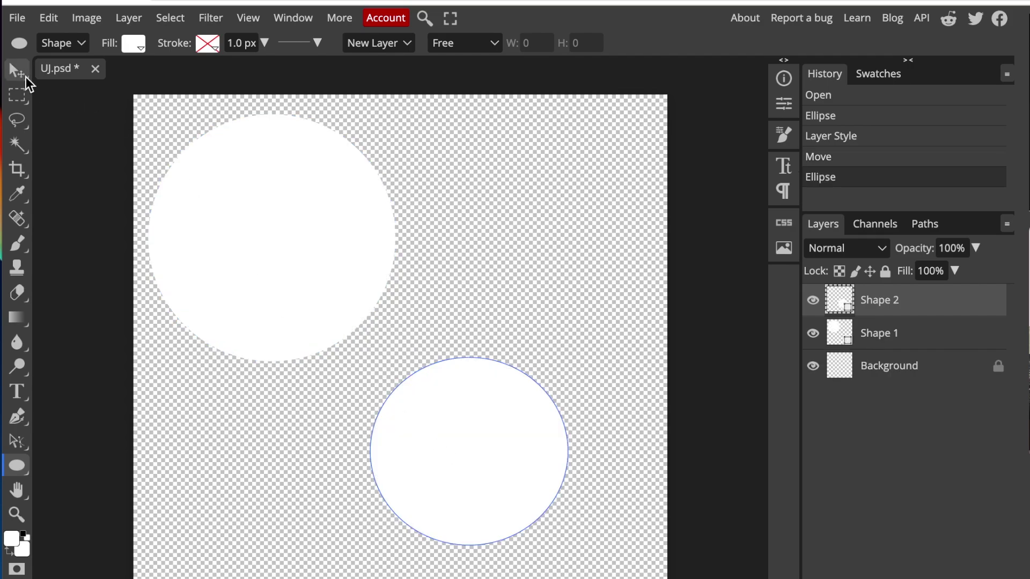
Move the large circle toward the centre and place the small circle inside it
click(21, 80)
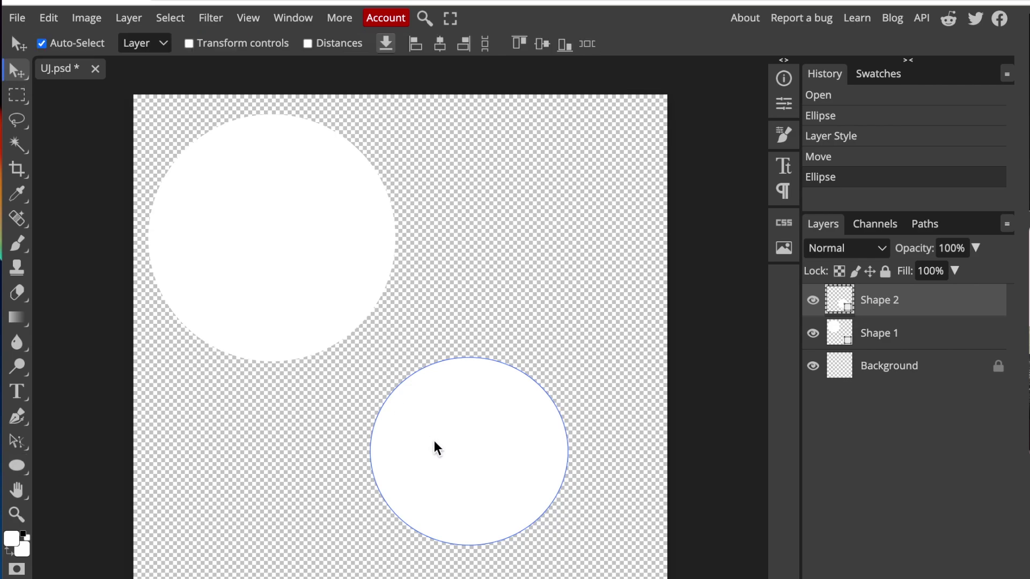
drag(435, 446, 532, 187)
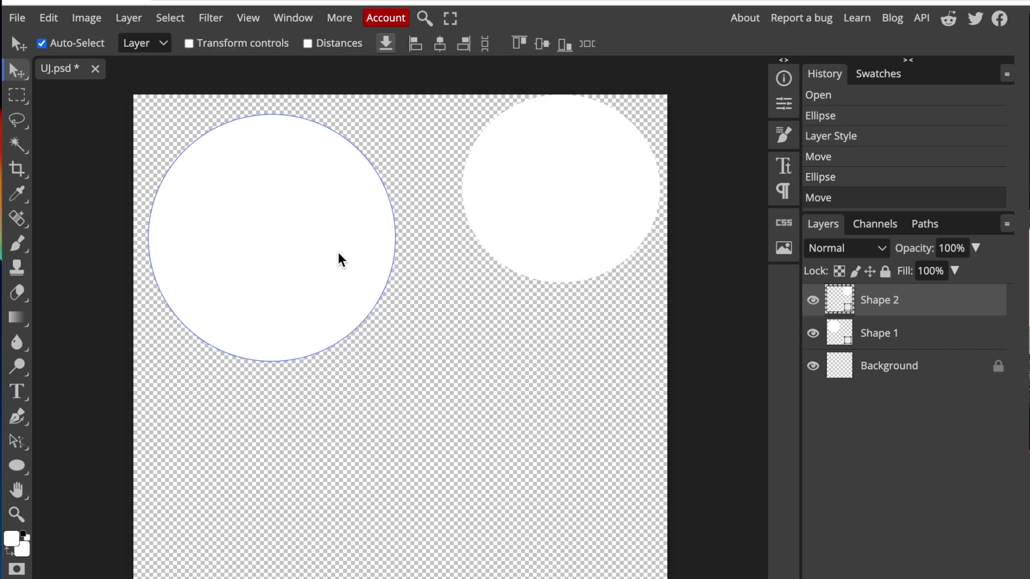
drag(341, 259, 467, 385)
drag(552, 223, 391, 399)
click(390, 399)
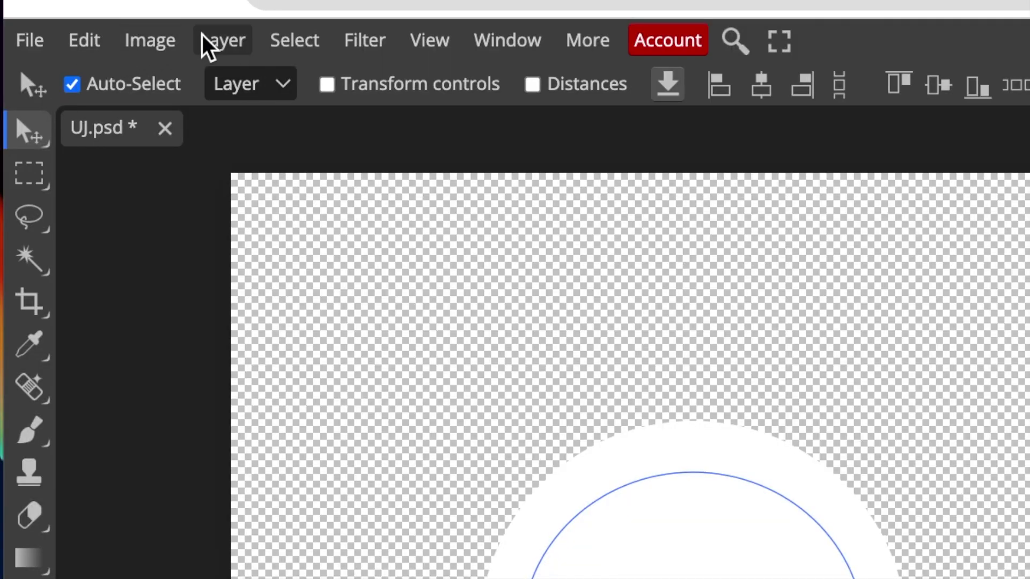
Subtract the small circle from the large one with Combine Shapes to form a ring
click(236, 43)
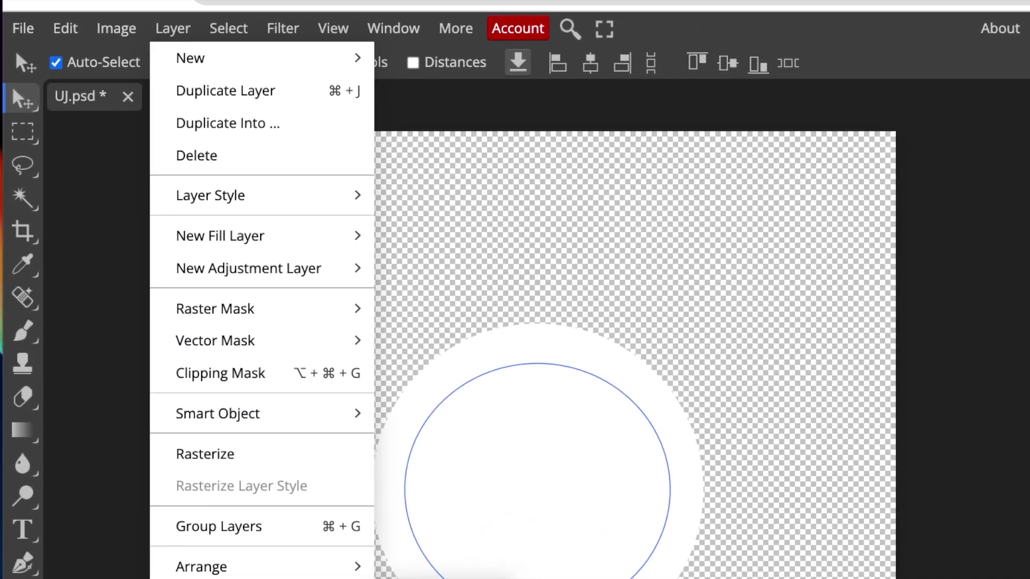
mouse_move(269, 533)
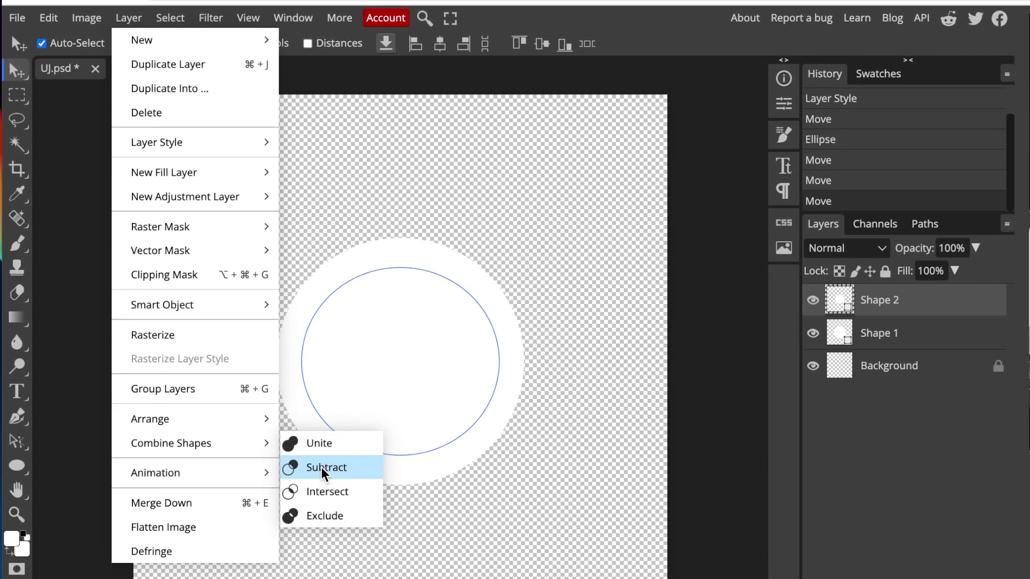
click(324, 467)
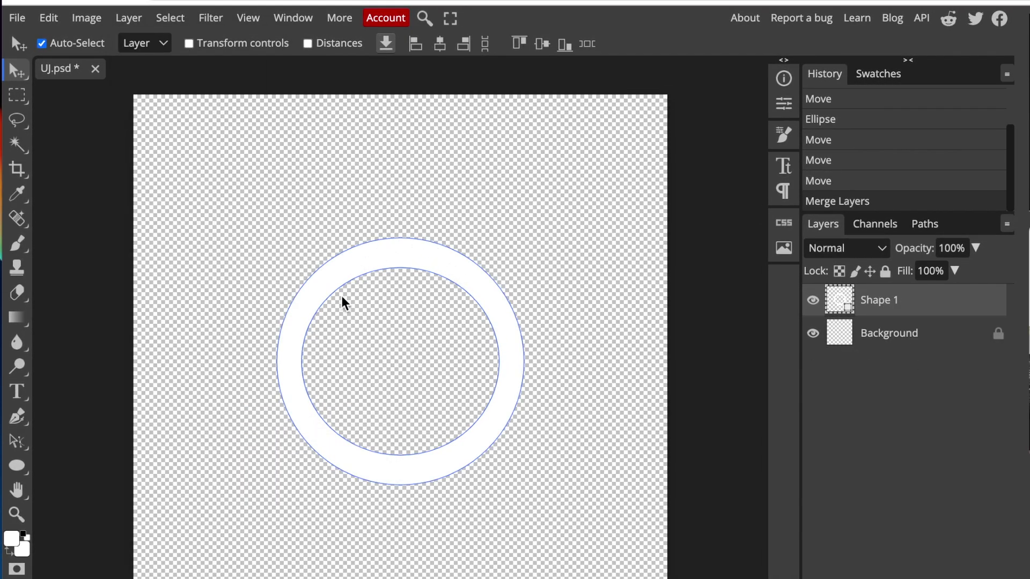
click(563, 558)
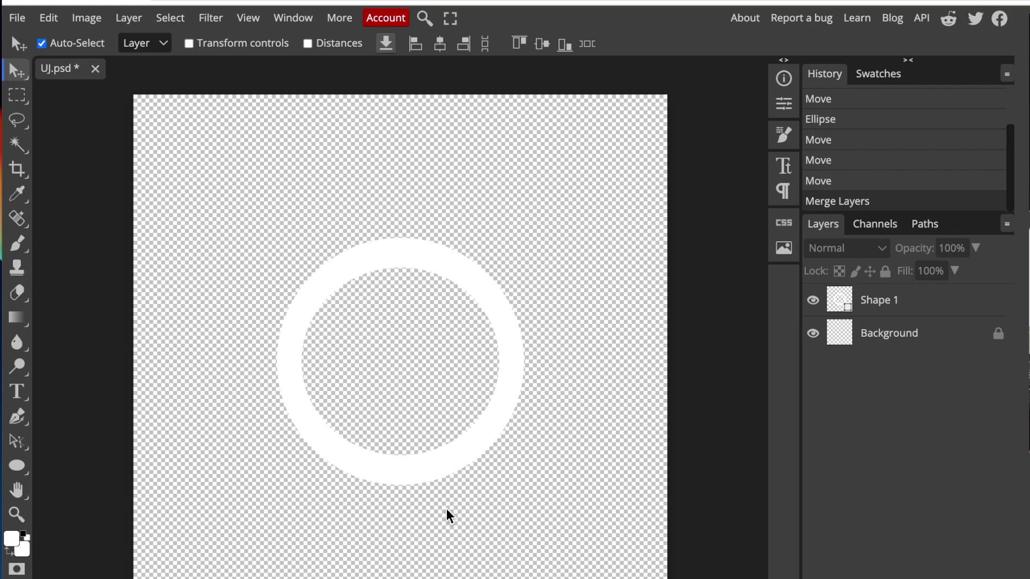
Subtract a thin vertical rectangle across the ring's top to open a narrow gap
right_click(17, 465)
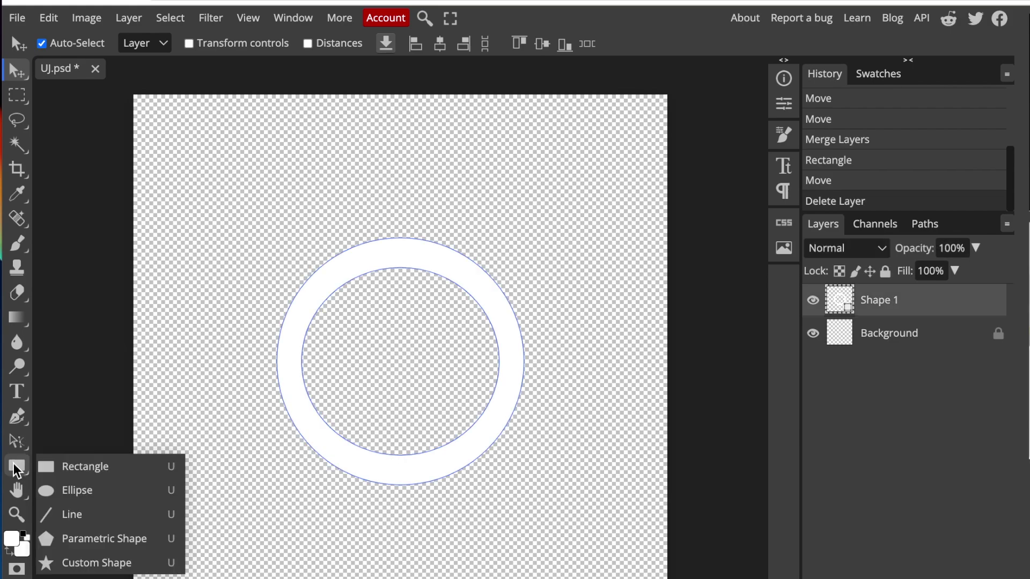
click(74, 466)
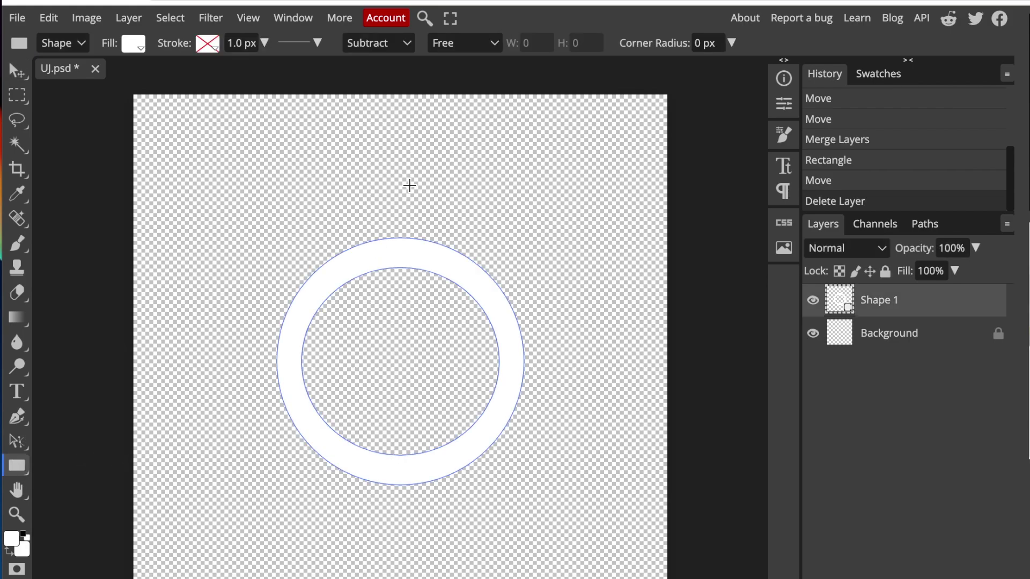
drag(432, 166, 471, 353)
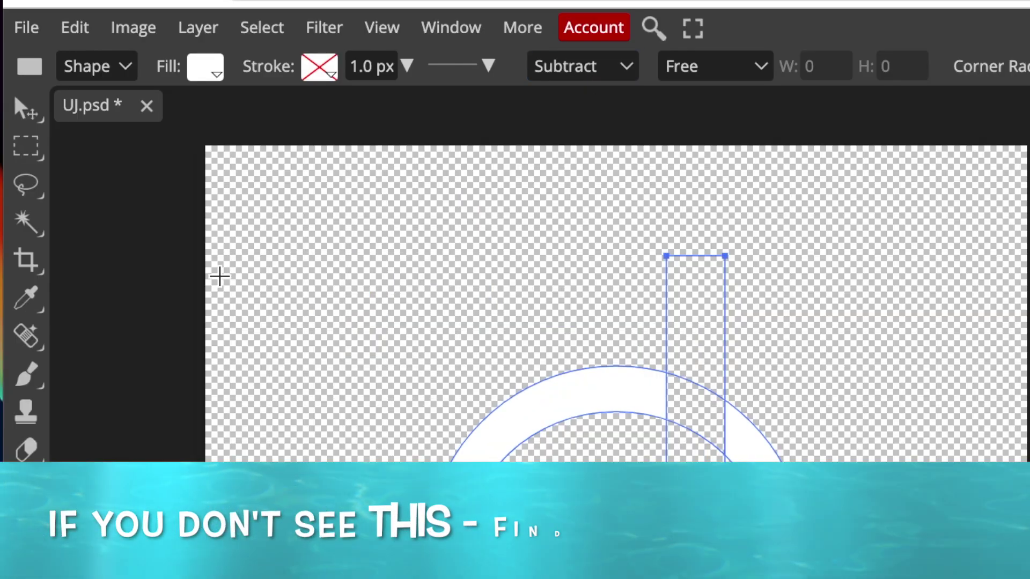
key(v)
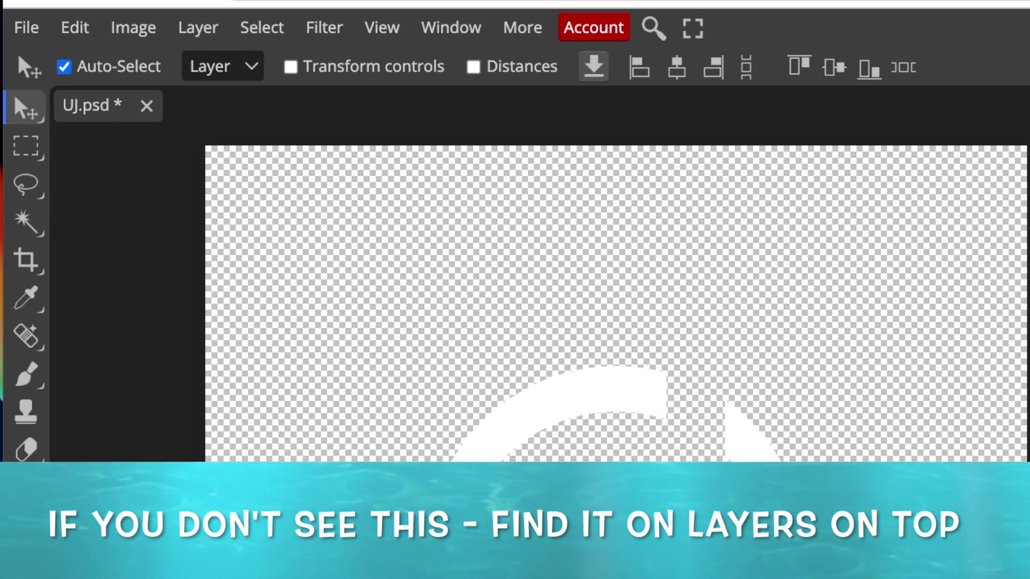
key(u)
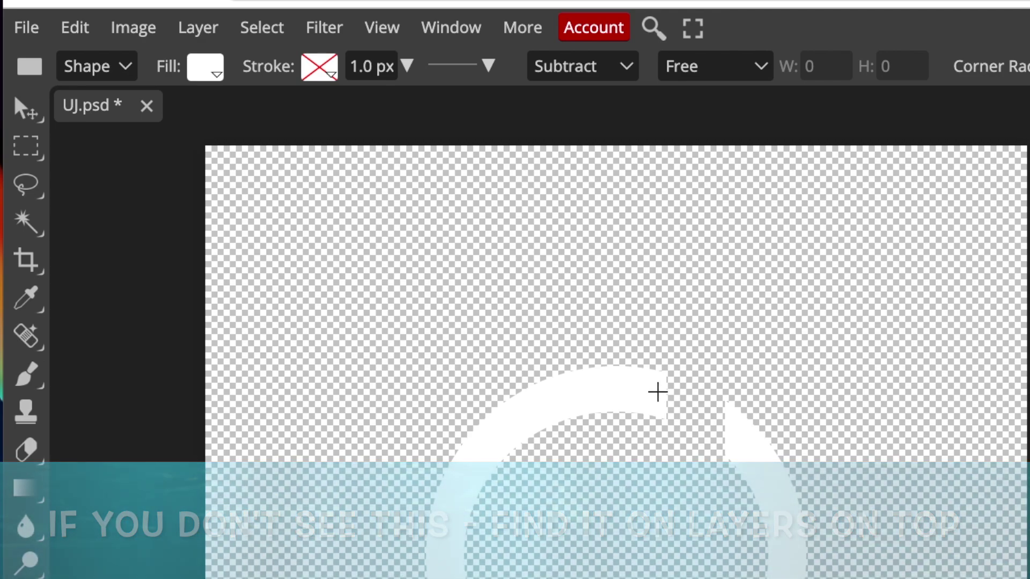
Draw a small rectangle, rotate it to about 27.2°, and place it on the ring's upper edge
drag(772, 344, 710, 251)
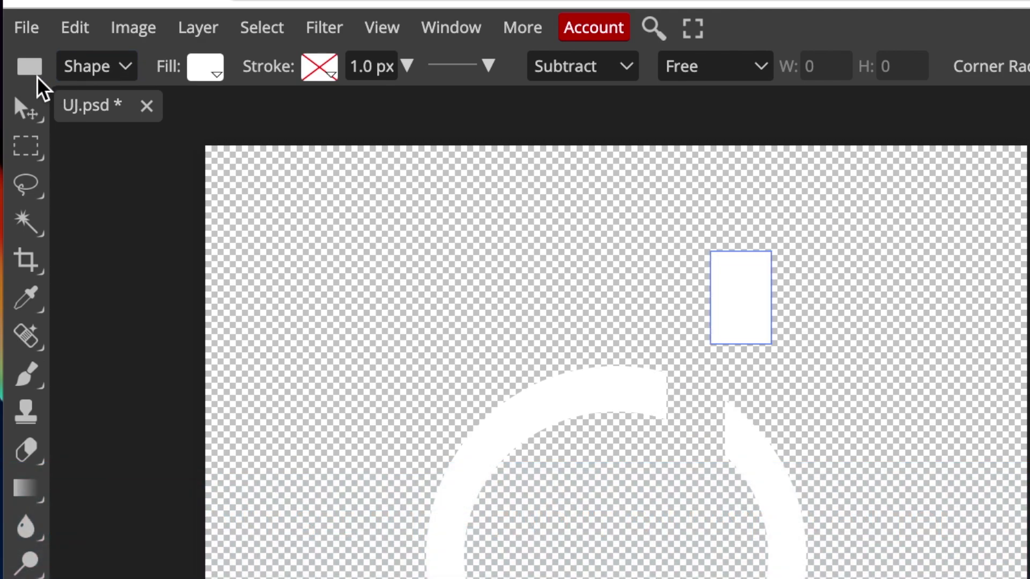
key(v)
click(293, 69)
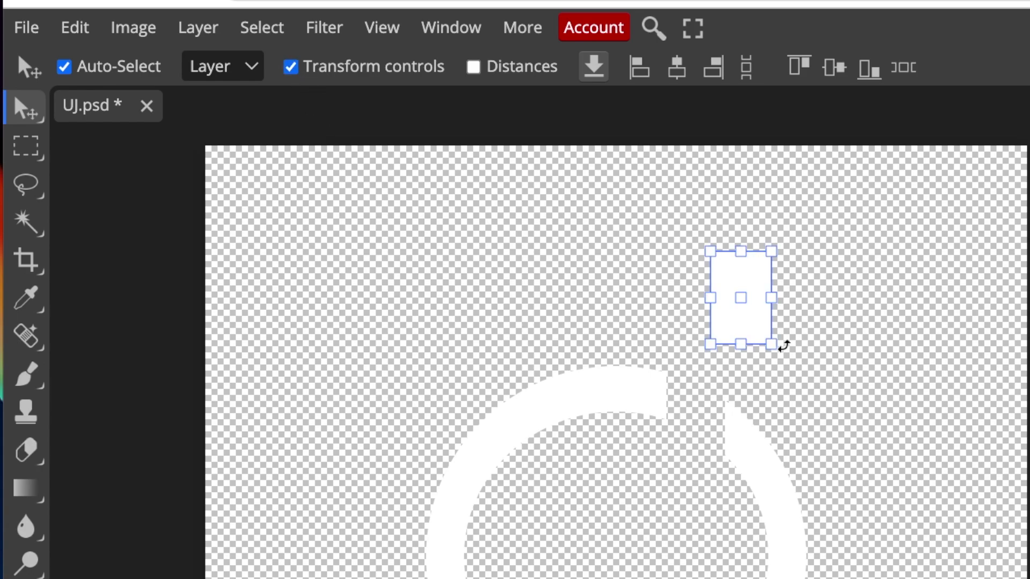
drag(785, 346, 761, 365)
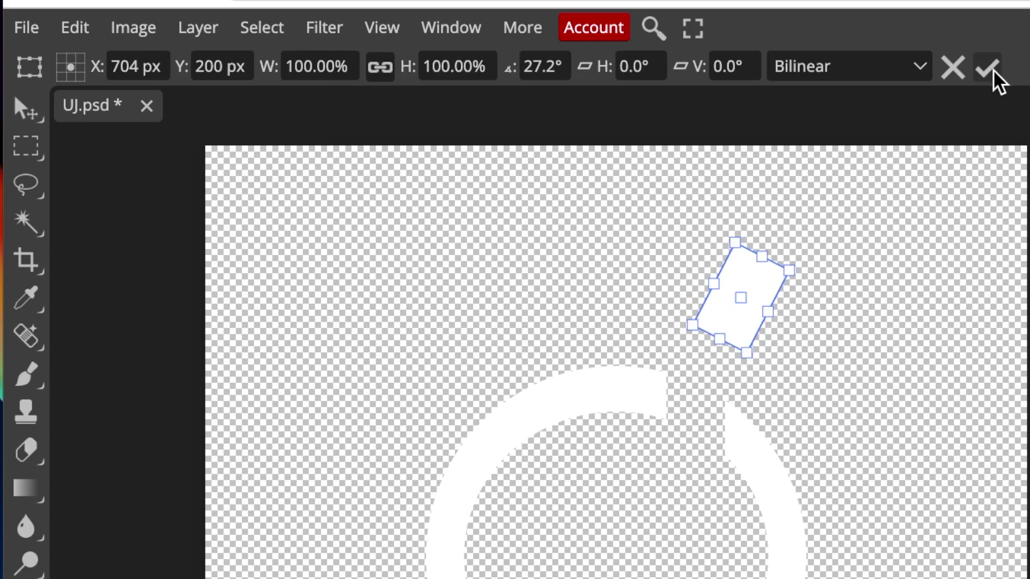
click(988, 68)
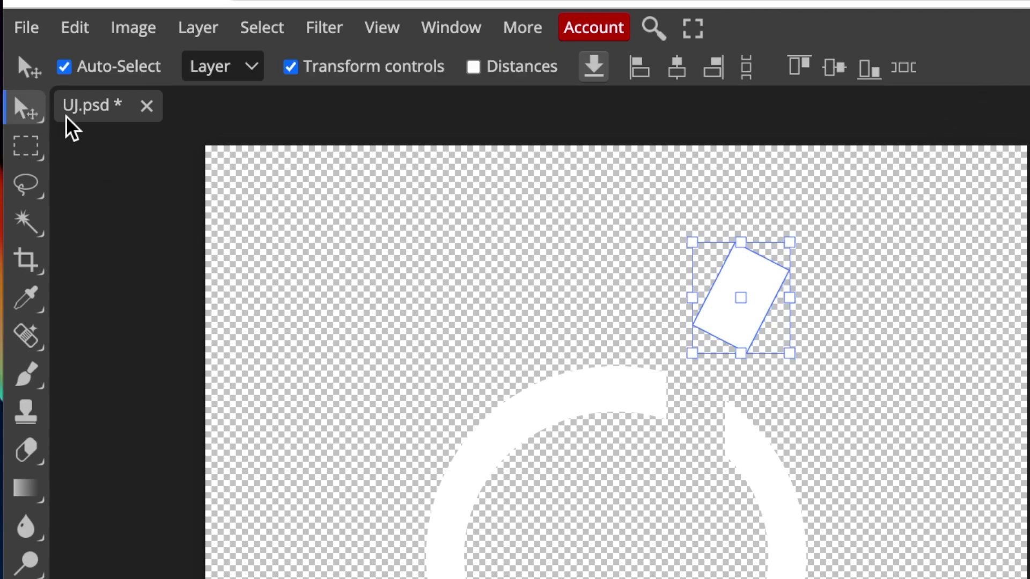
drag(756, 308, 690, 417)
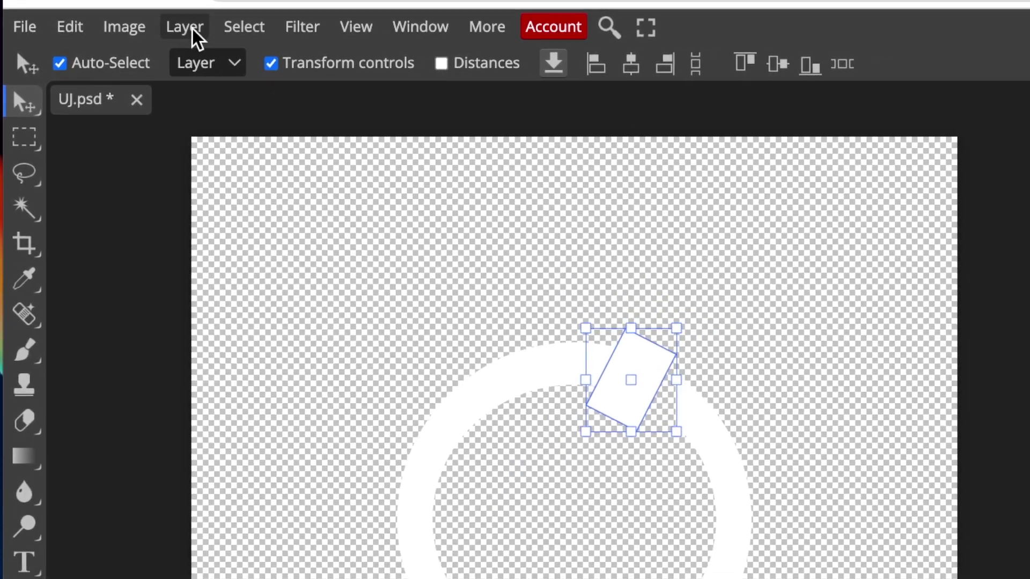
Subtract the tilted rectangle from the ring to angle the cut end
click(212, 29)
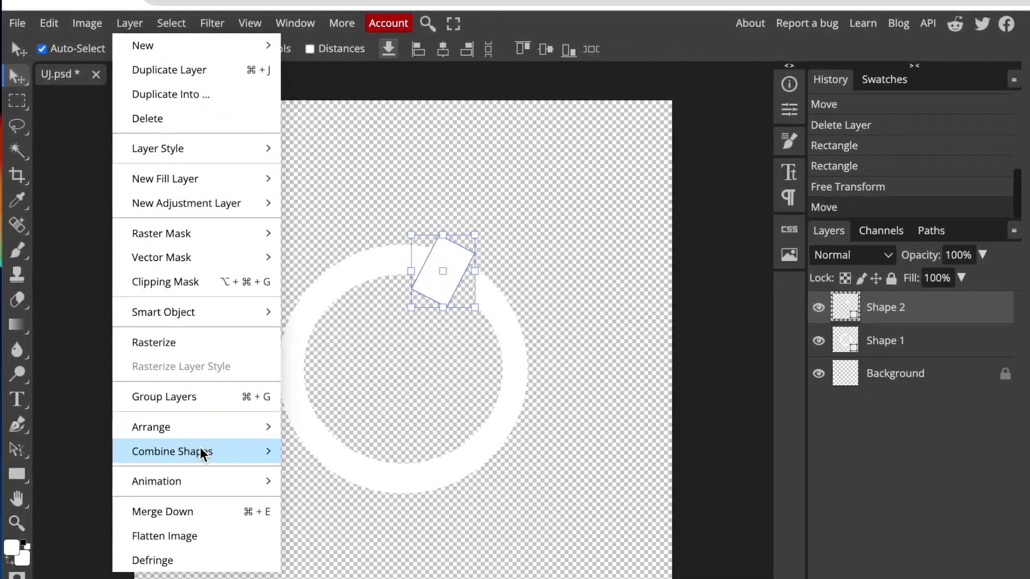
mouse_move(227, 508)
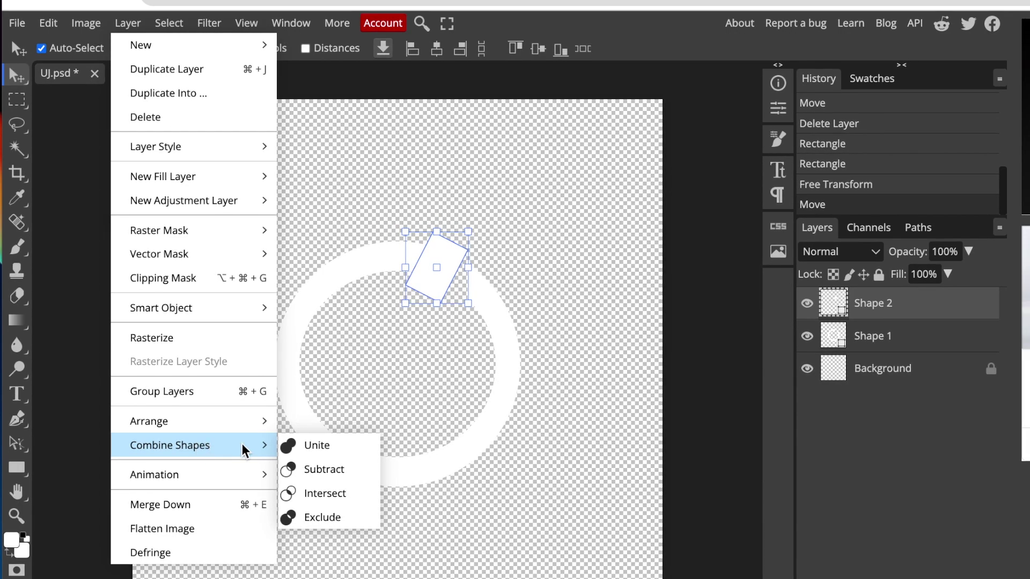
click(321, 474)
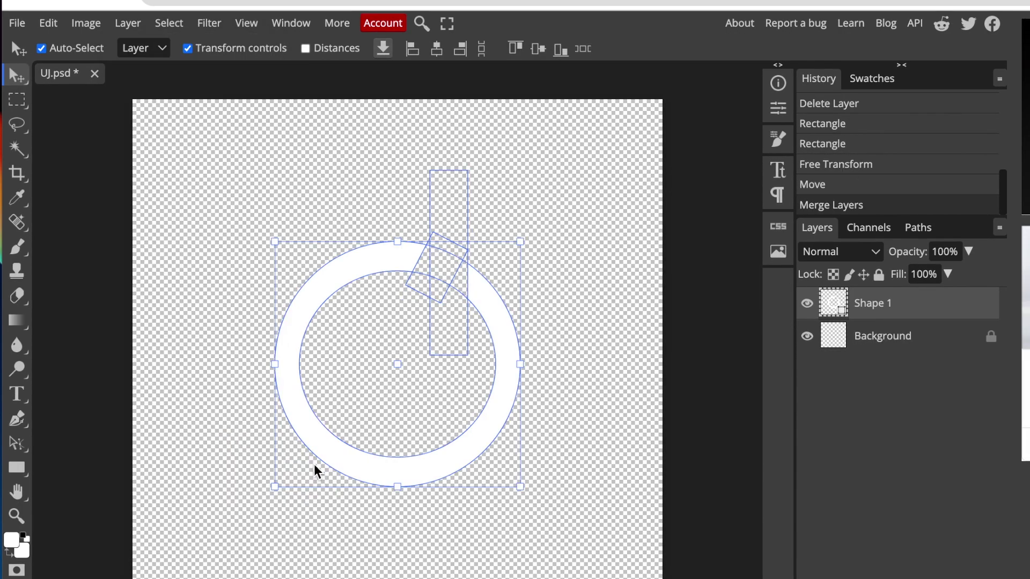
click(409, 298)
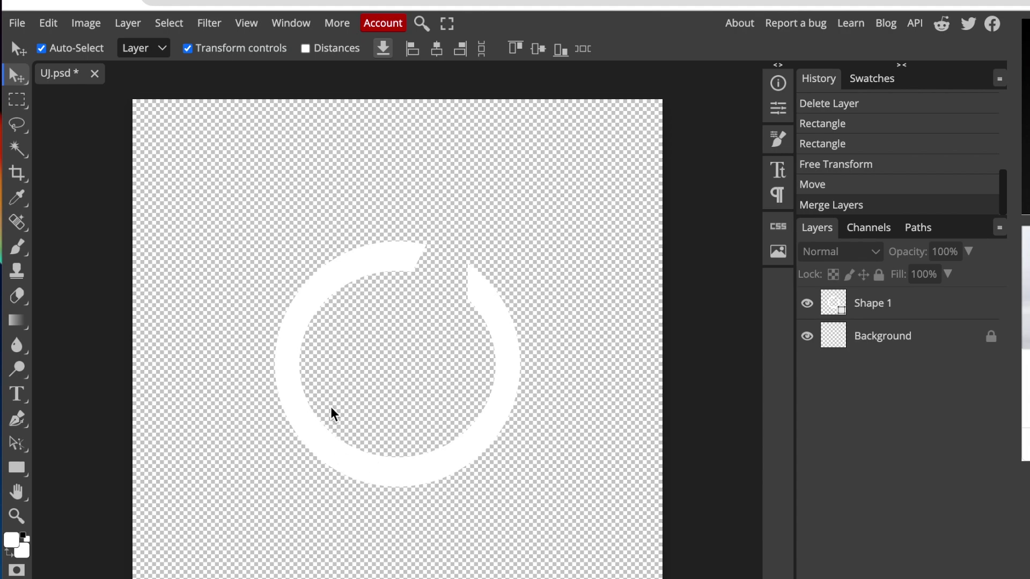
Subtract a tall rectangle across the ring's lower left to cut a second gap
click(16, 468)
right_click(19, 471)
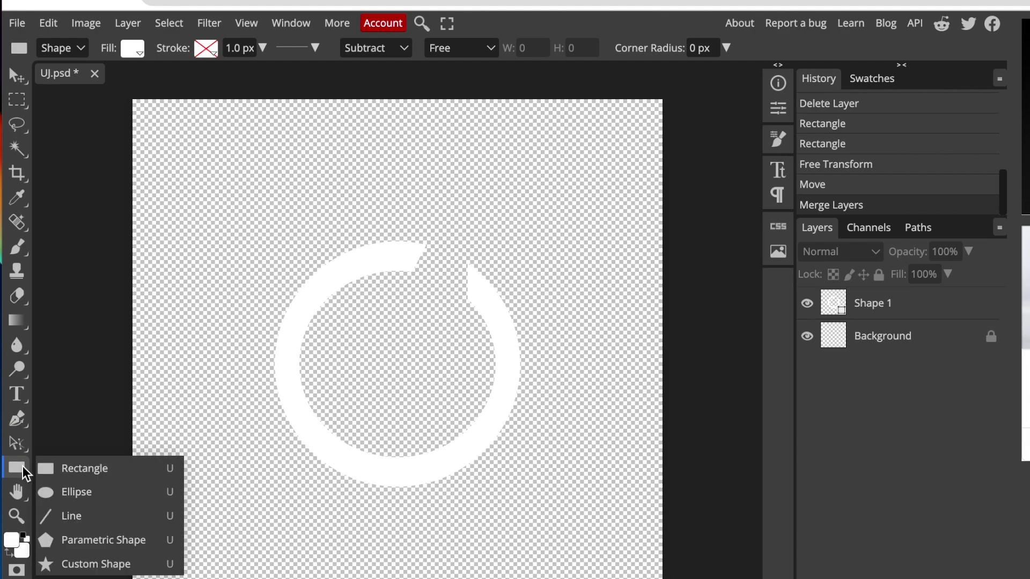
click(76, 472)
drag(315, 390, 333, 502)
key(ctrl+e)
key(v)
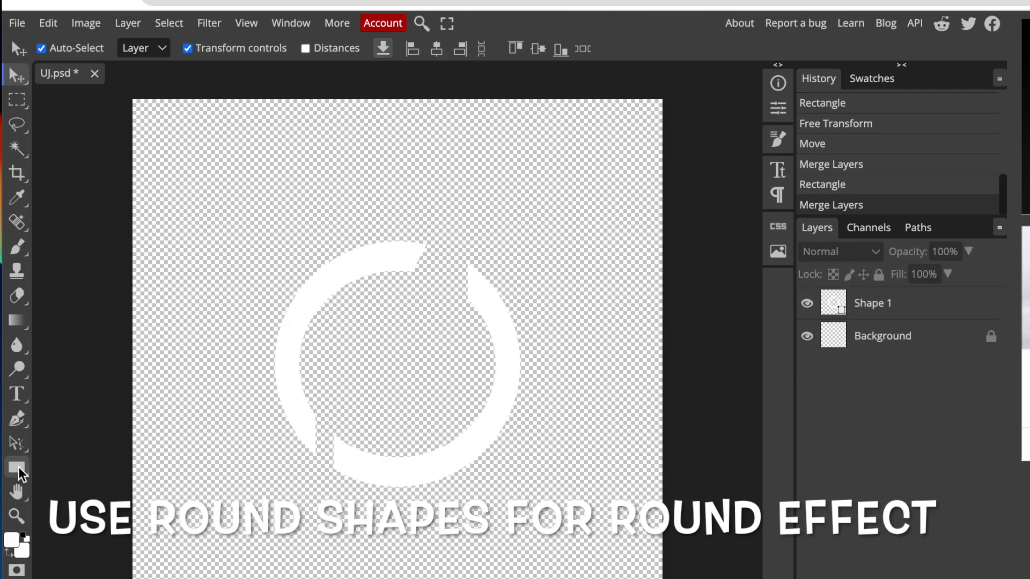
key(u)
Draw a small square near the lower-left gap, rotate it, and subtract it from the ring
mouse_move(263, 544)
mouse_down()
mouse_move(322, 504)
mouse_move(301, 571)
mouse_move(344, 468)
mouse_move(352, 416)
mouse_move(375, 419)
mouse_move(361, 458)
mouse_up()
key(ctrl+t)
click(127, 23)
key(ctrl+e)
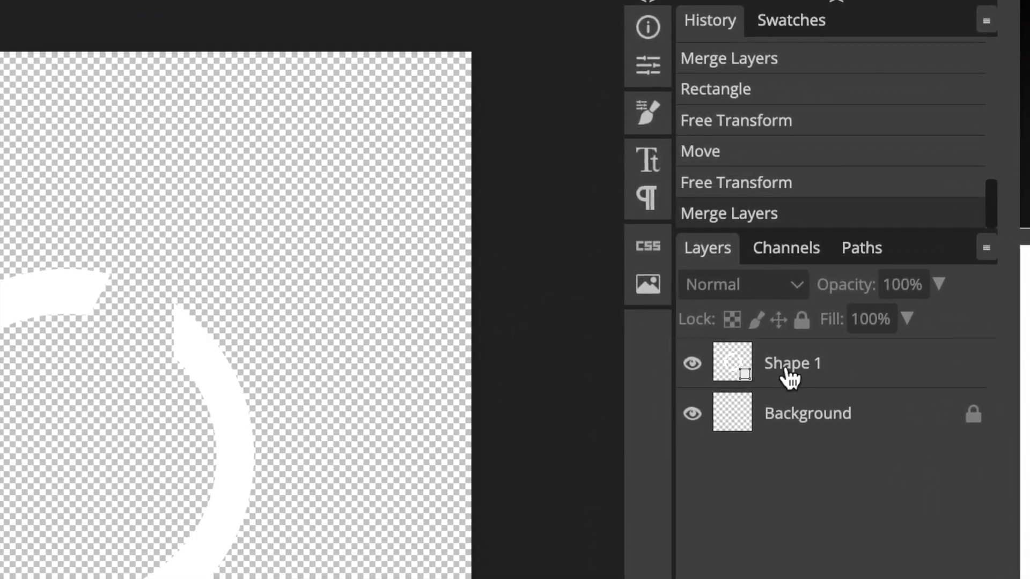
Rasterize Shape 1 and apply a Normal Map filter at 0 px blur and 100% scale
right_click(789, 378)
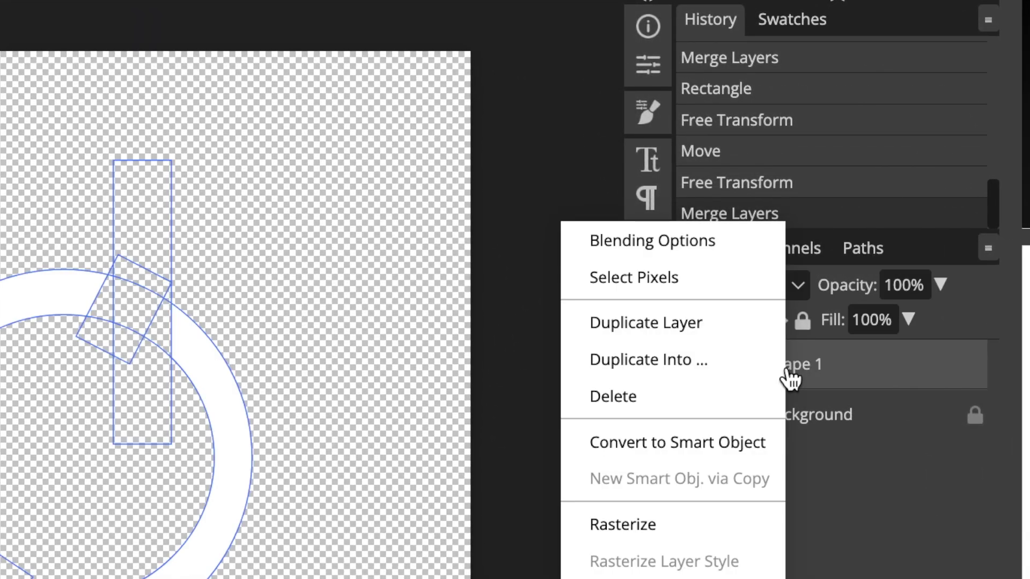
click(666, 520)
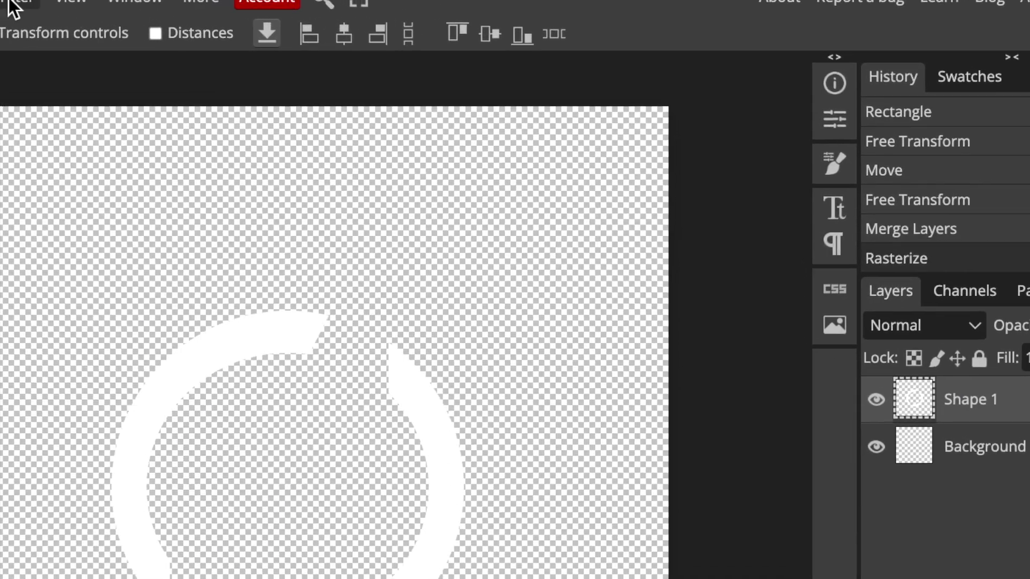
click(115, 25)
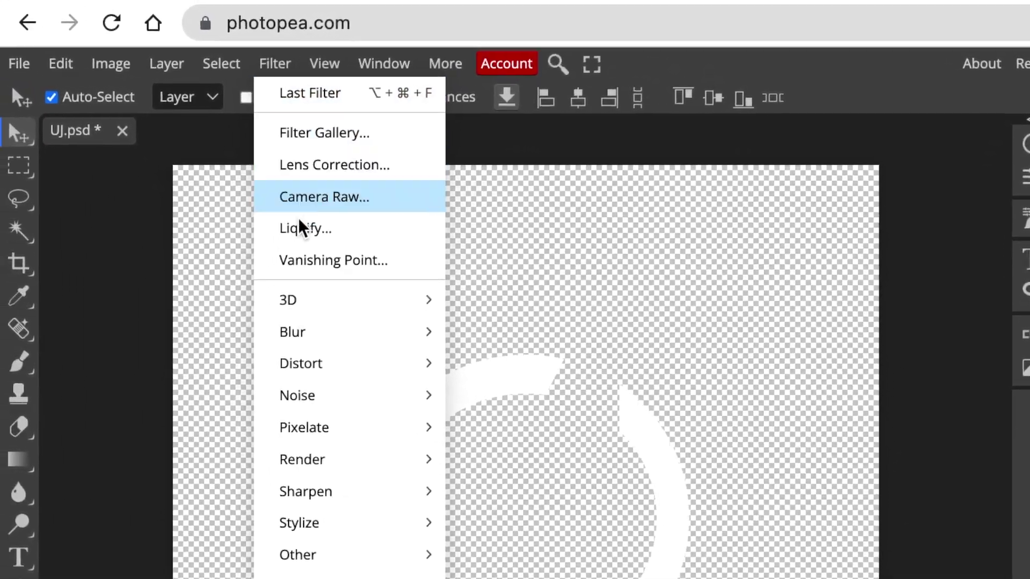
mouse_move(315, 303)
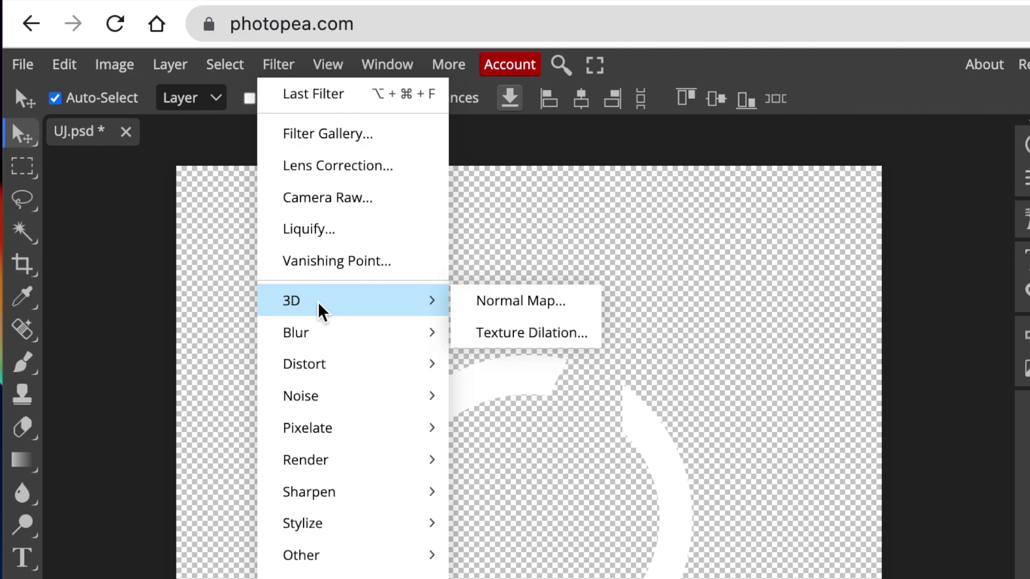
click(540, 310)
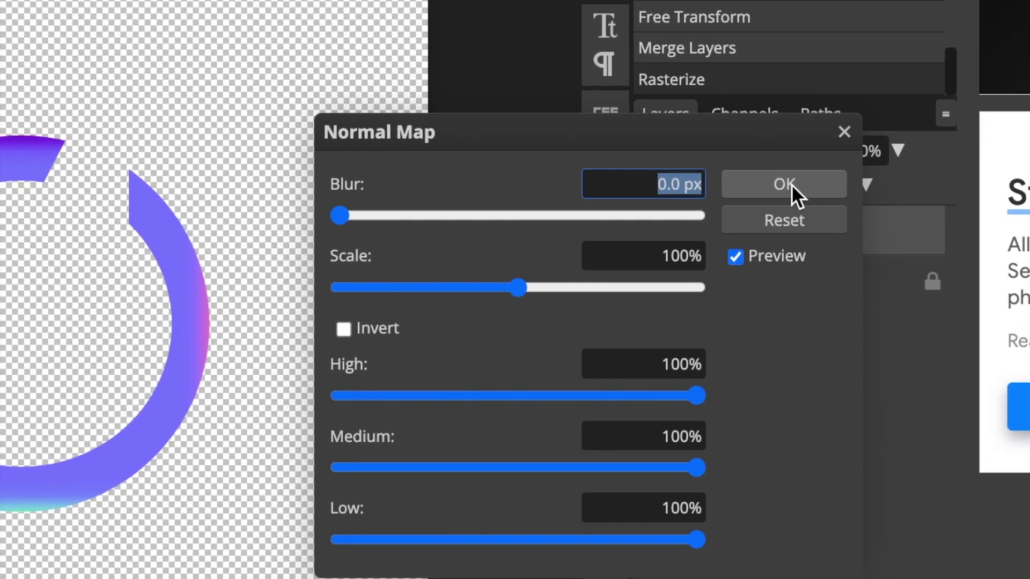
click(791, 185)
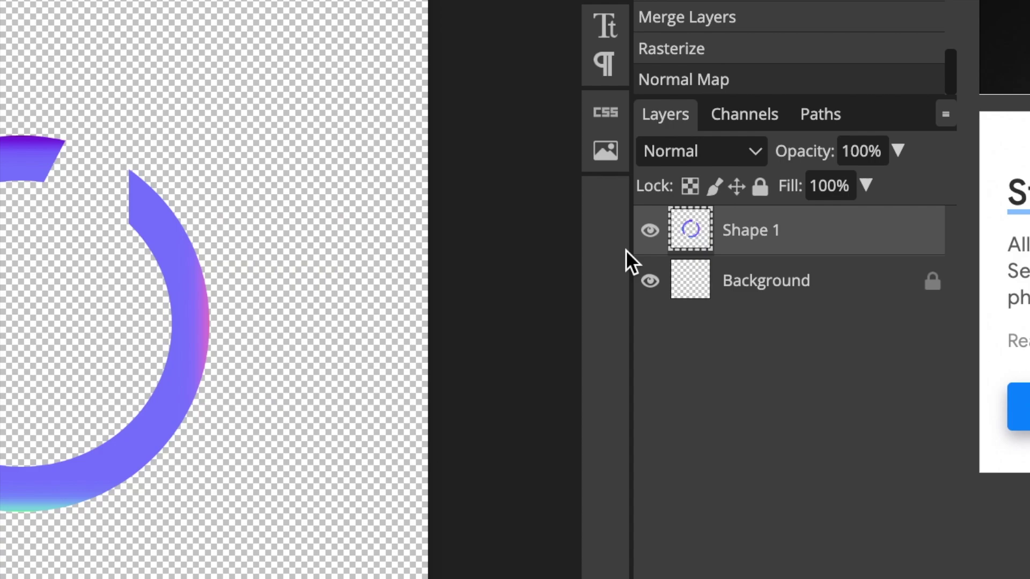
Give Shape 1 a black Color Overlay and red 3D edge style, then lock the layer
right_click(761, 246)
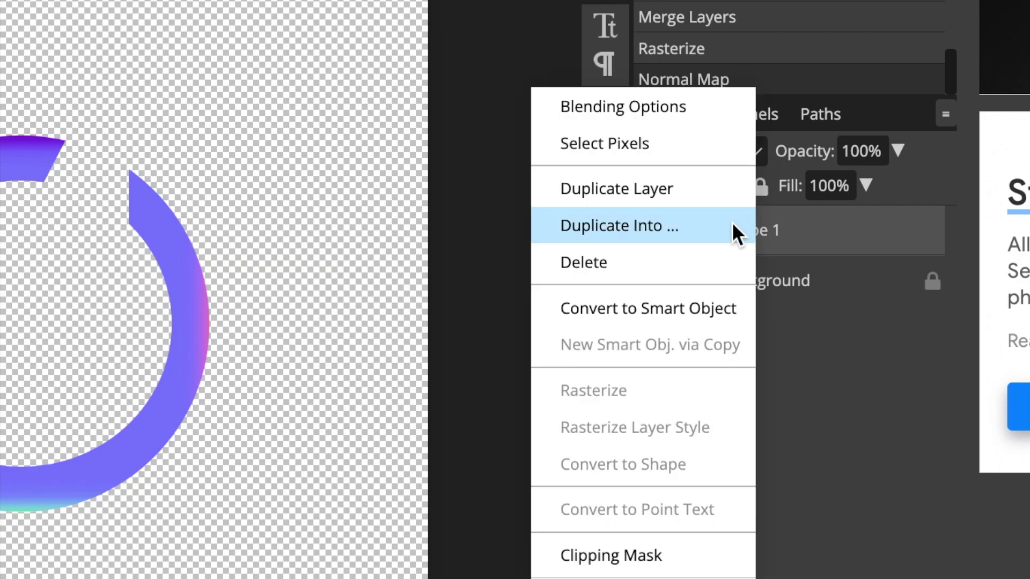
click(659, 104)
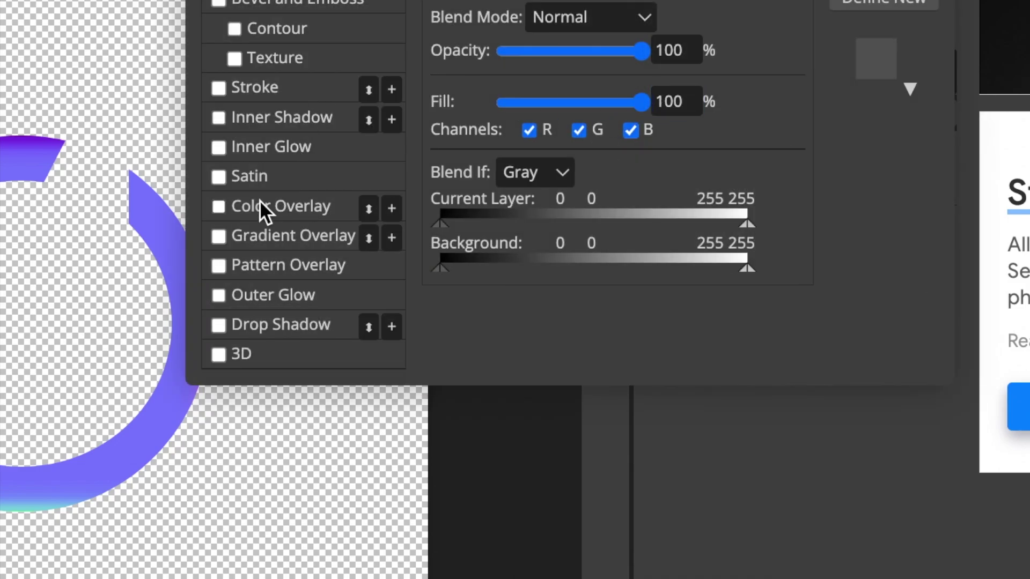
click(219, 207)
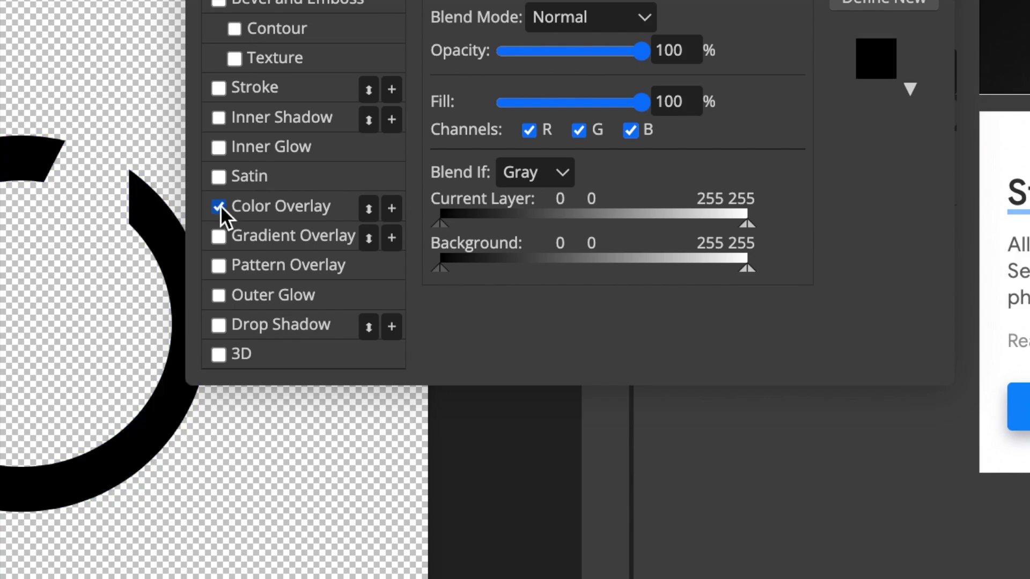
click(223, 355)
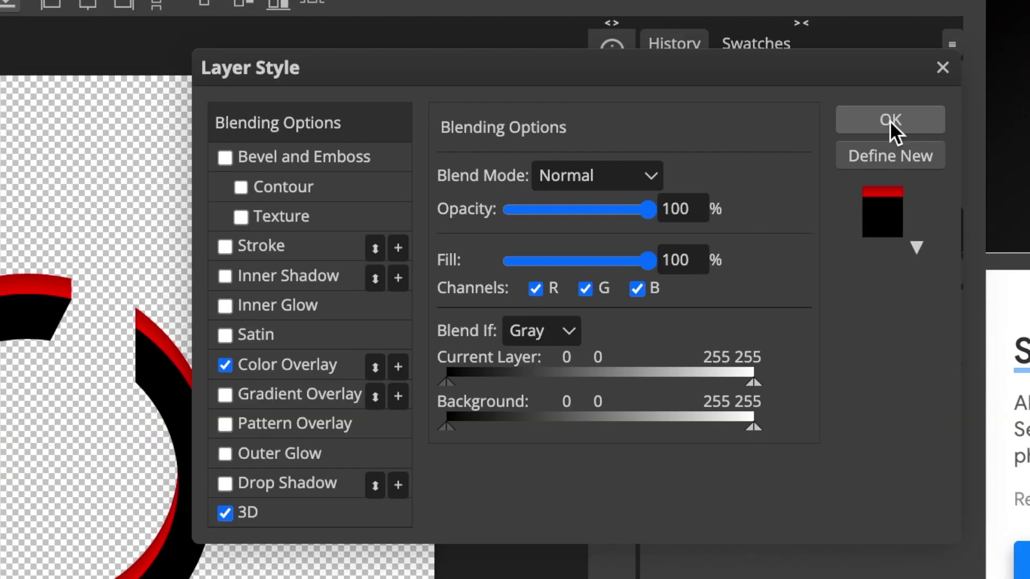
click(890, 120)
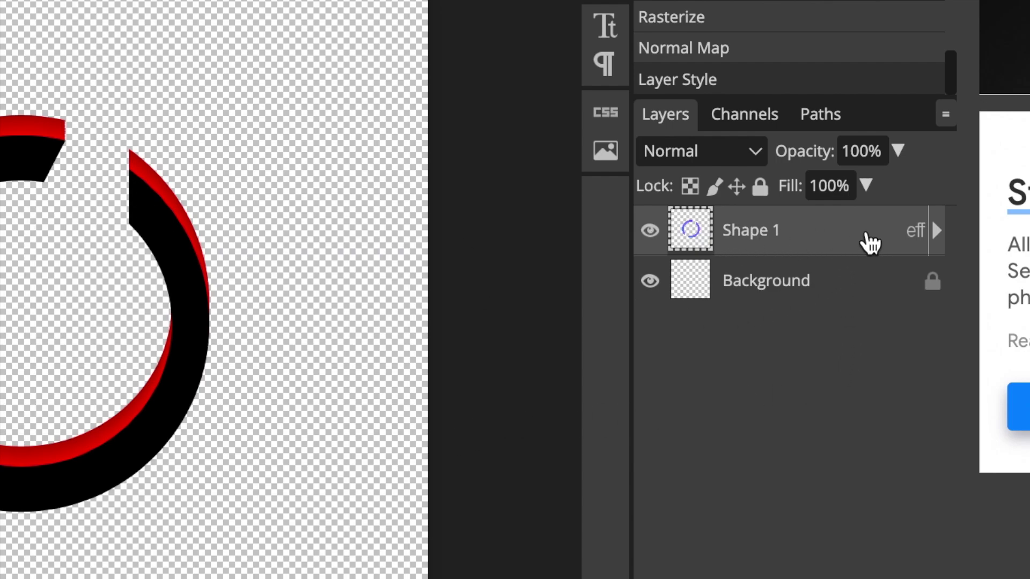
click(759, 186)
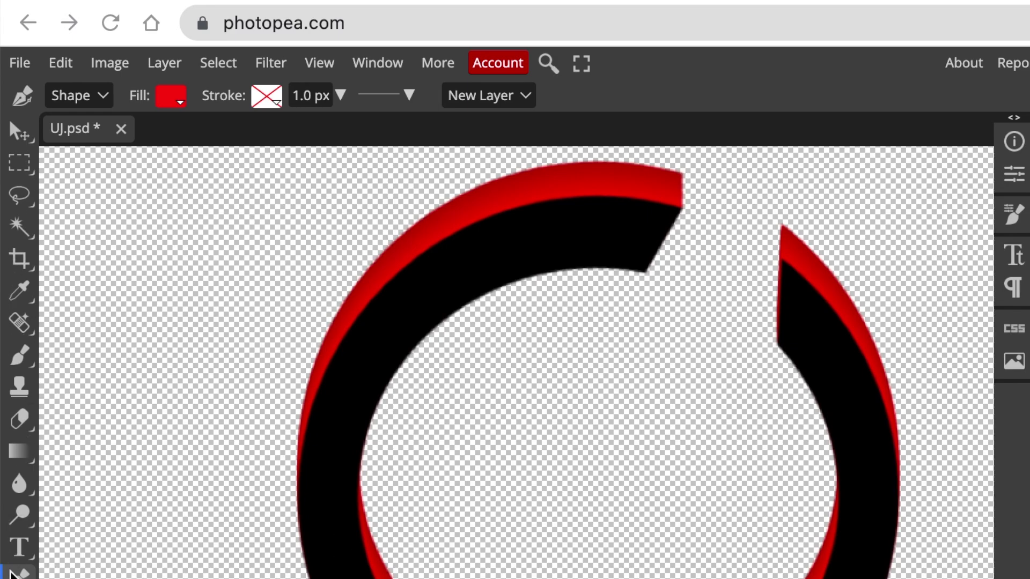
Type a large red 'U' in Norwester at 328 px
click(17, 548)
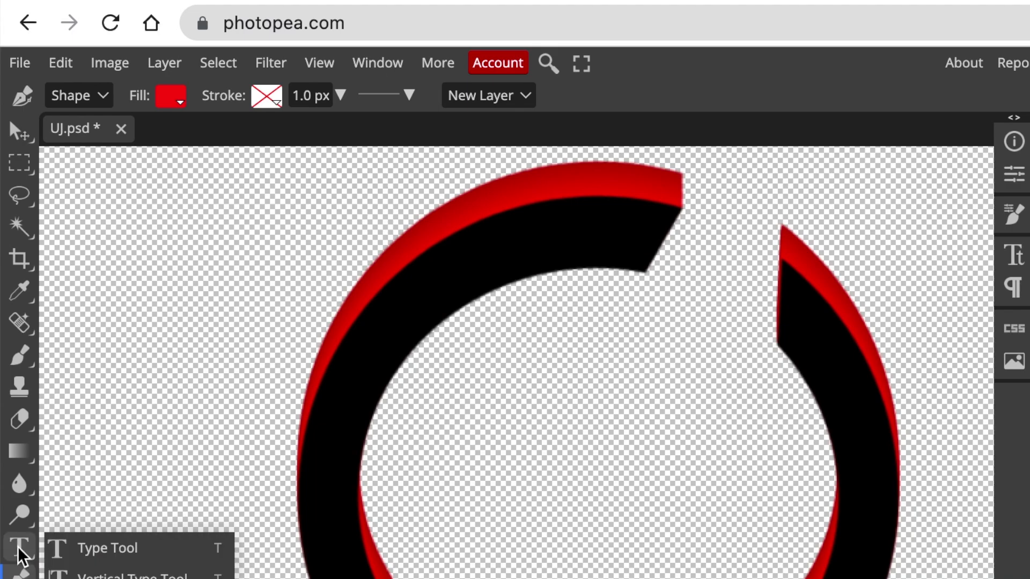
click(135, 558)
click(104, 99)
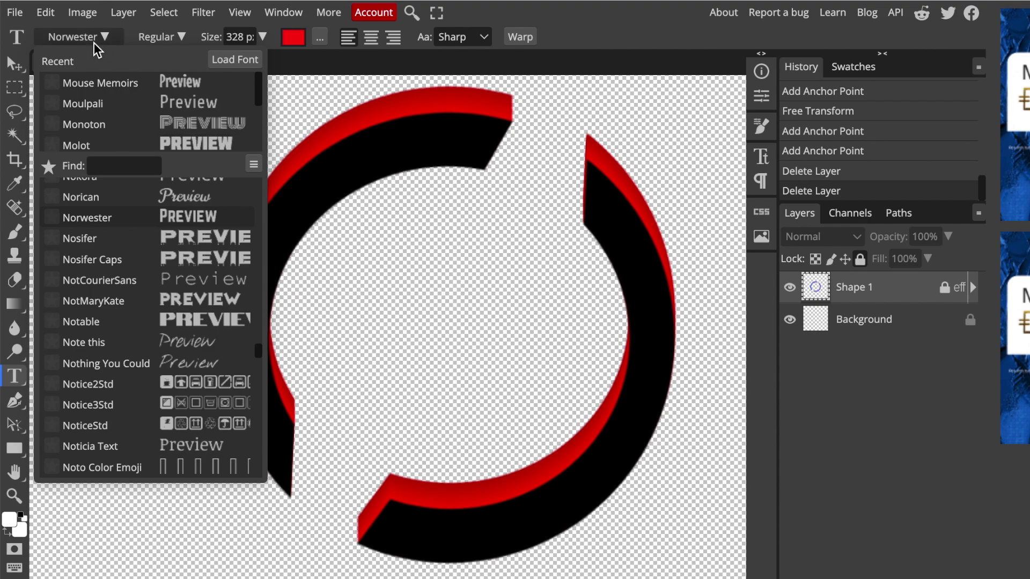
click(295, 104)
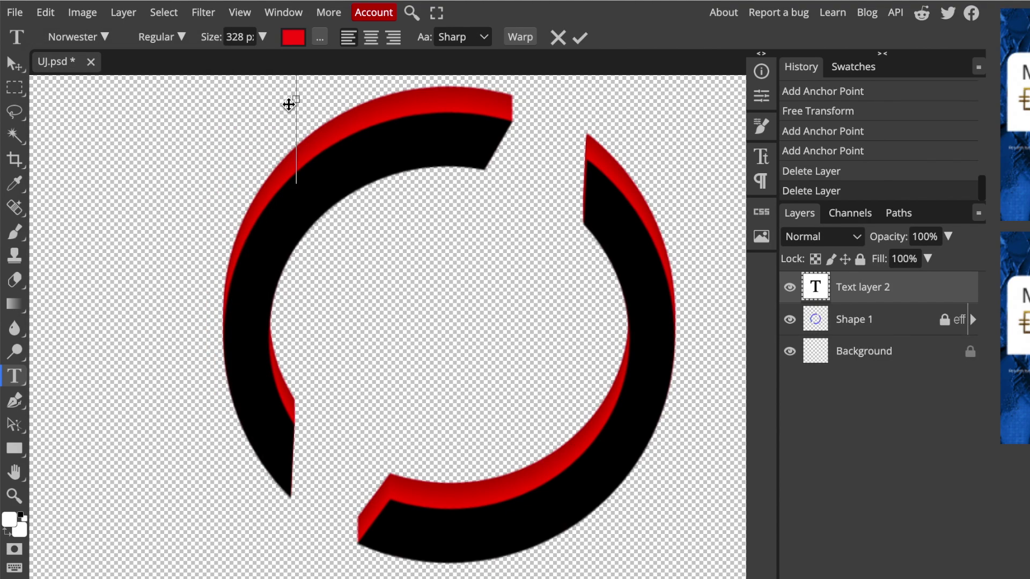
text(U)
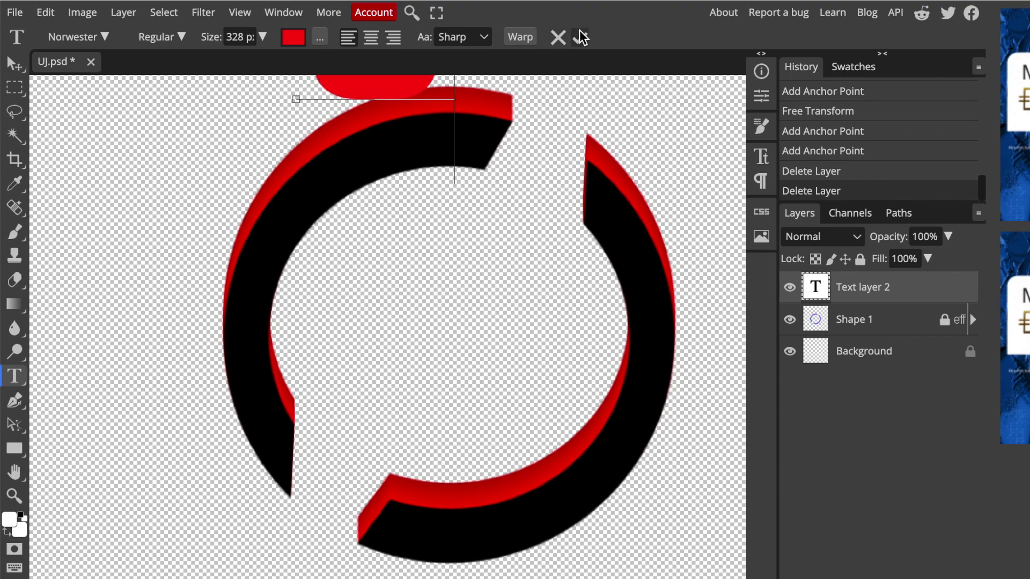
click(580, 37)
Move the U down into the left half of the ring
key(v)
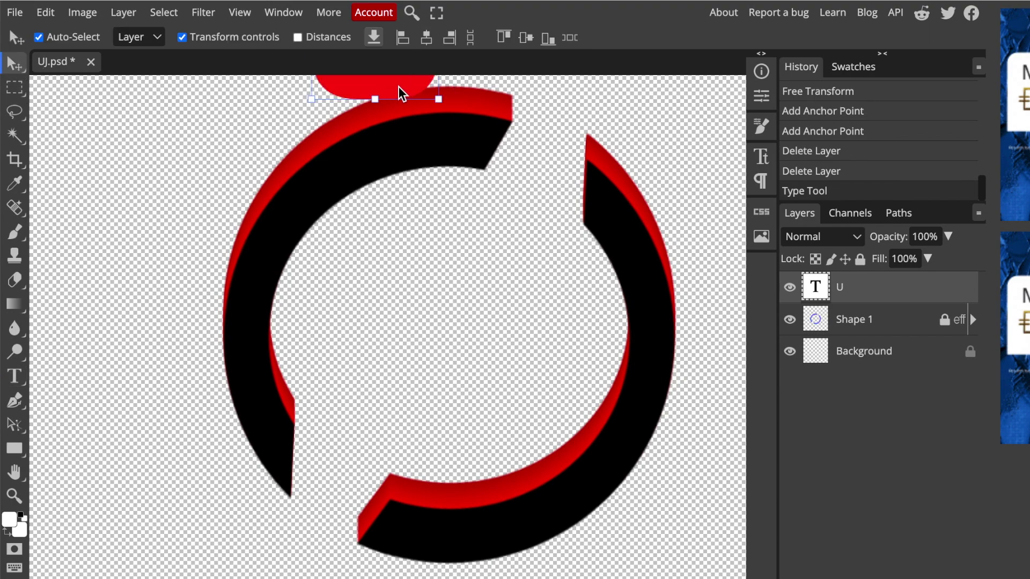
drag(402, 101, 392, 461)
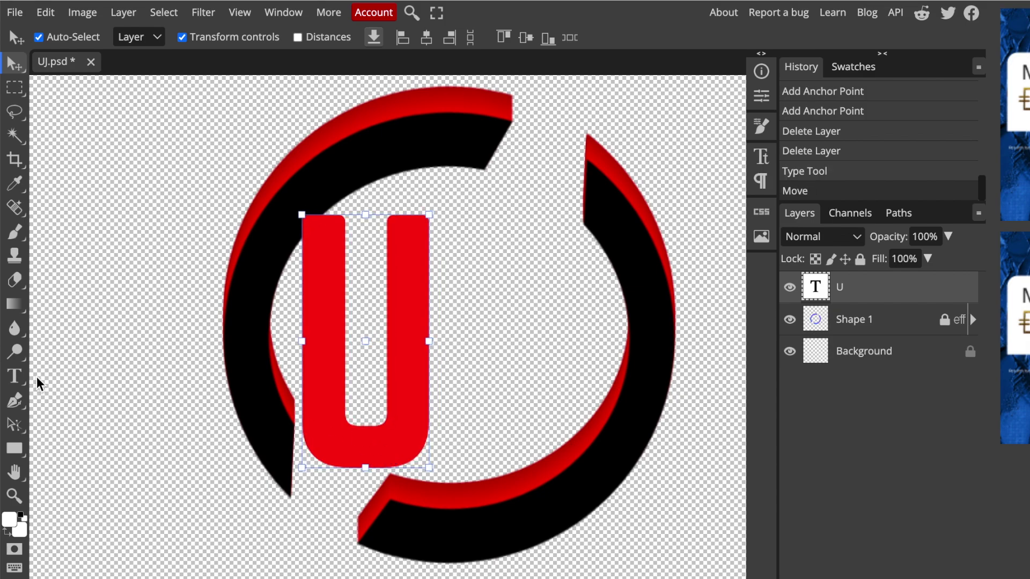
click(23, 383)
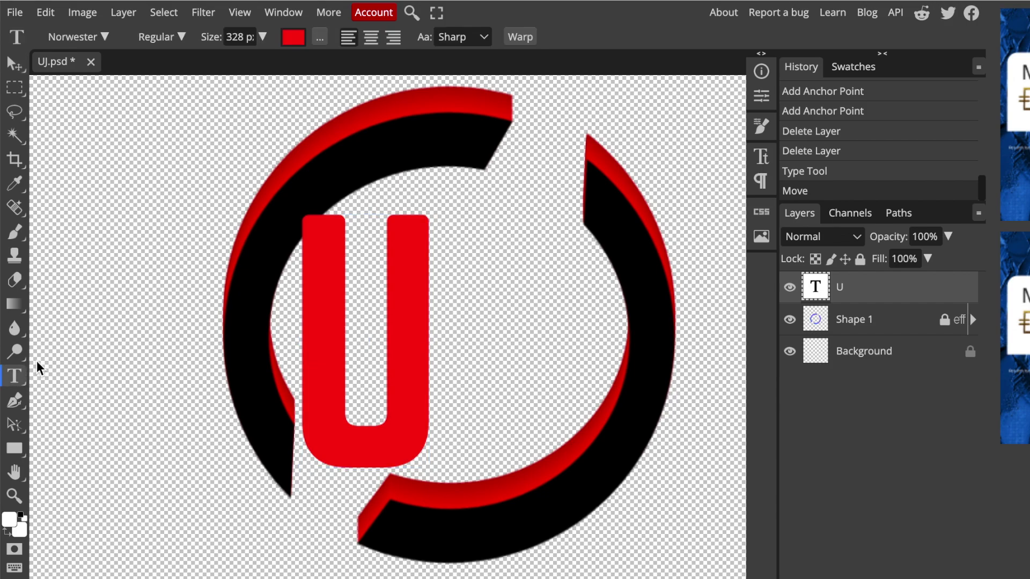
Add a red 'D' text layer and move it next to the U inside the ring
click(75, 312)
text(D)
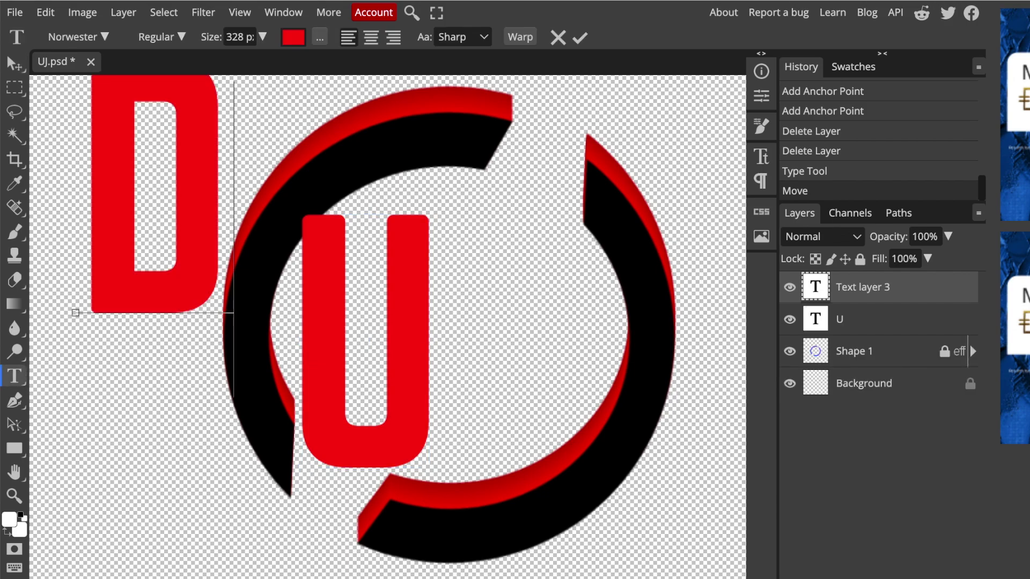
click(579, 39)
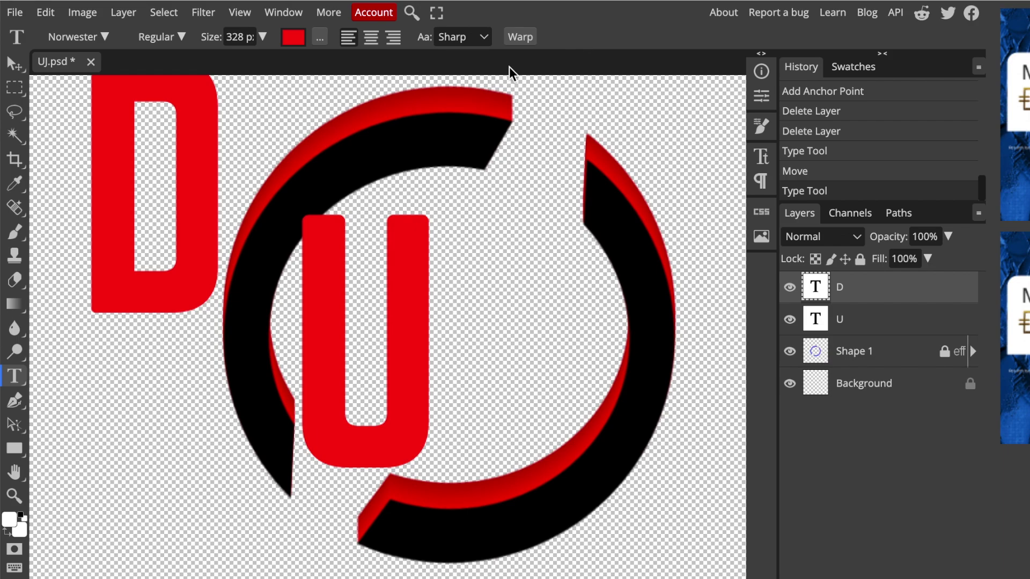
click(204, 193)
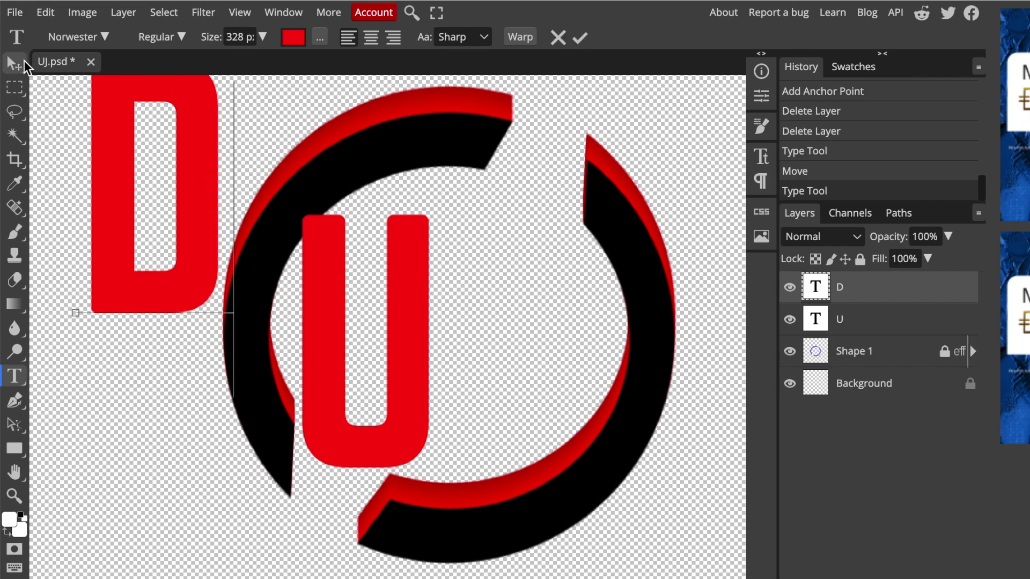
click(15, 64)
drag(267, 230, 578, 298)
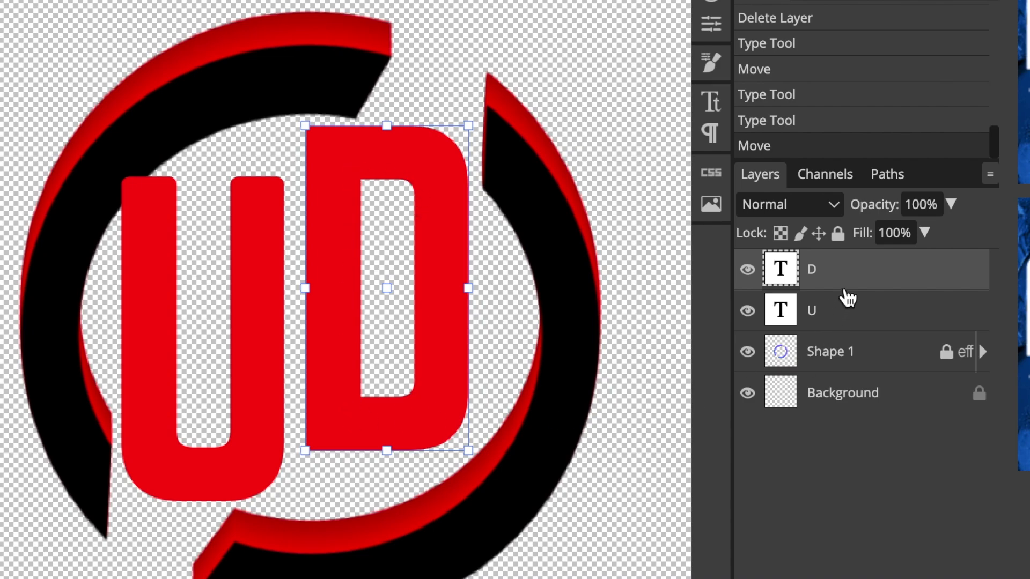
Convert the D text layer to a vector shape and pick the Pen tool
right_click(854, 278)
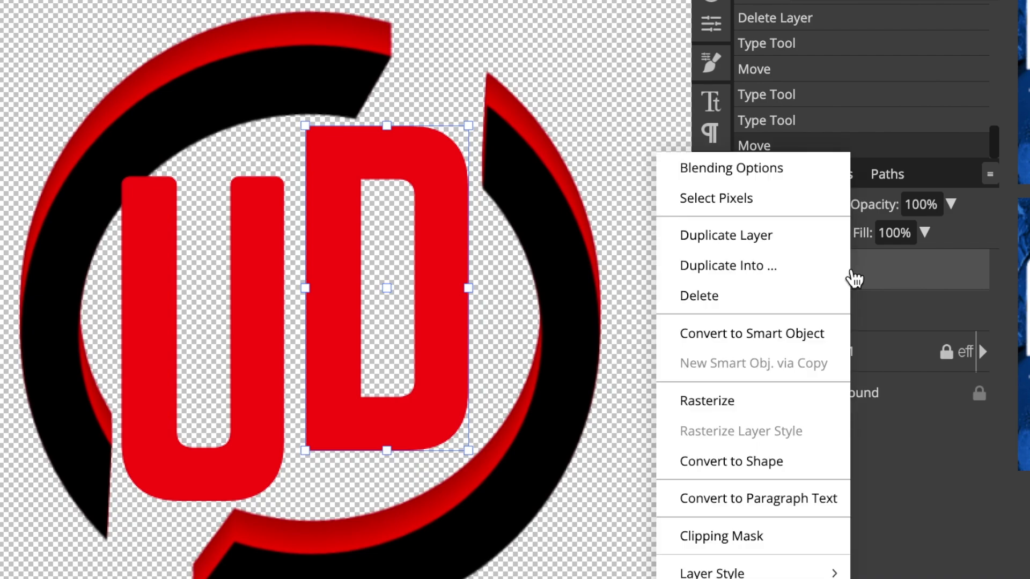
click(772, 463)
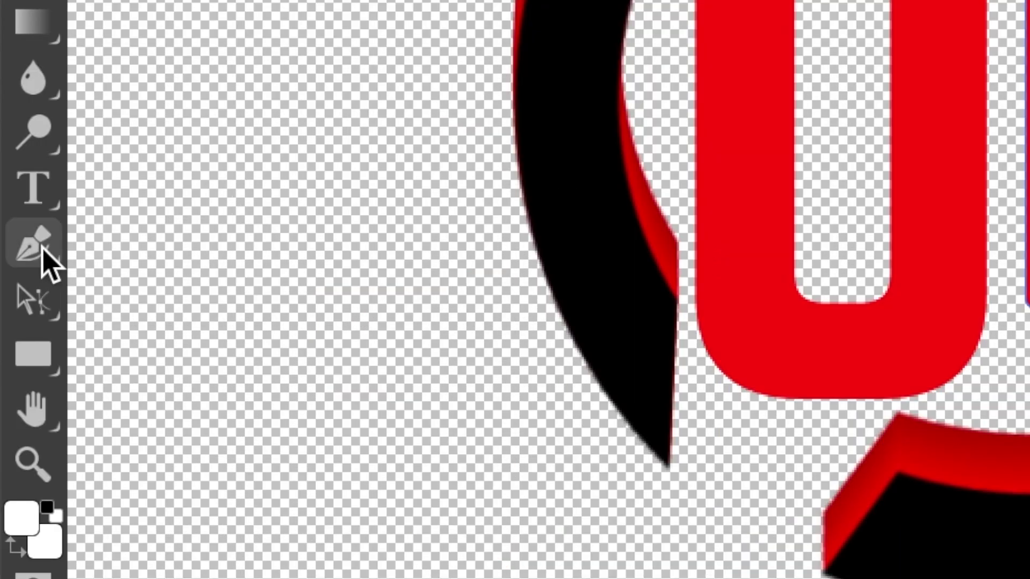
click(23, 494)
With the Curvature Pen, pull the D's top-right into a tall point and curve the U's lower-left into a tail
right_click(48, 252)
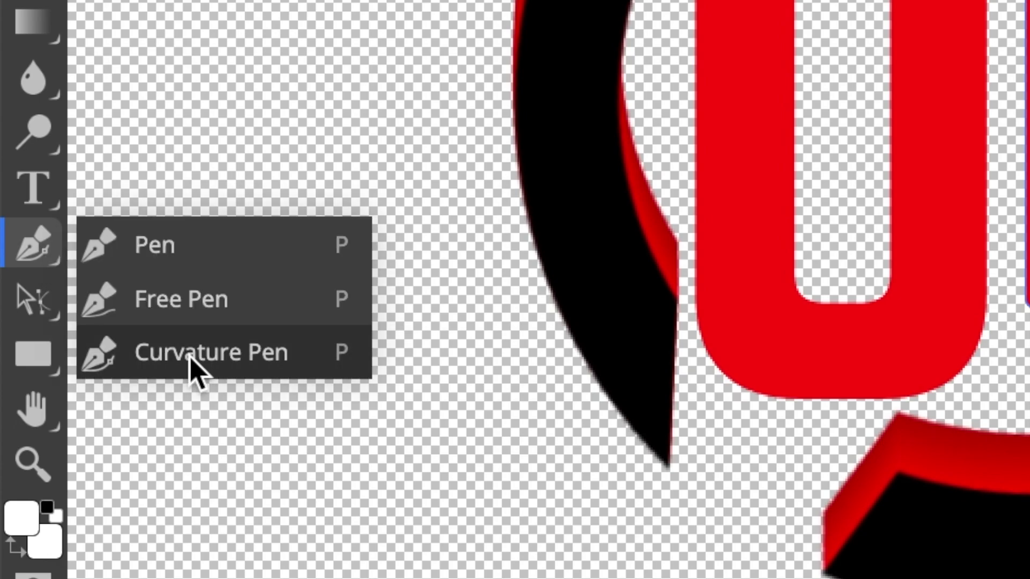
click(195, 371)
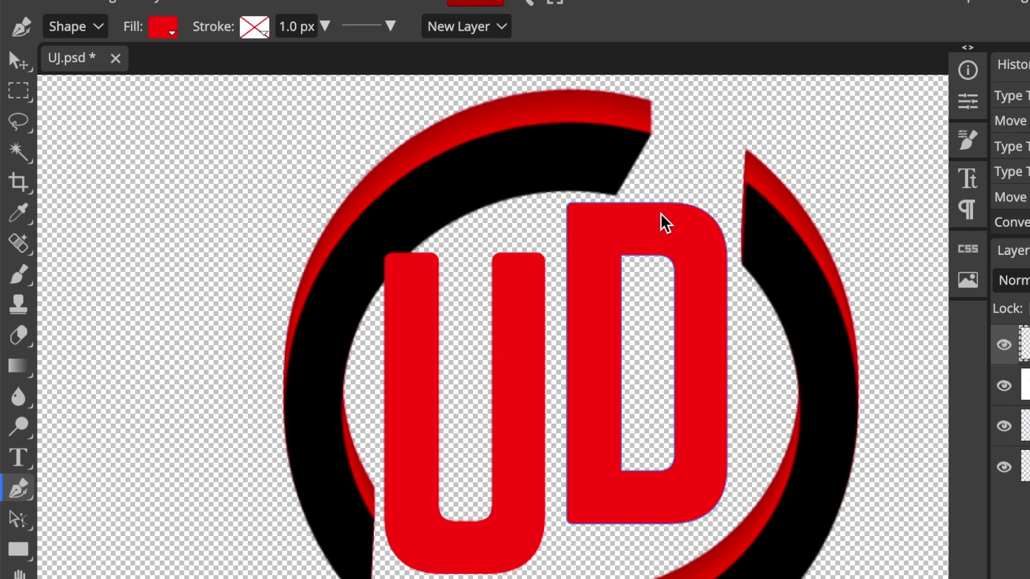
drag(700, 214, 734, 146)
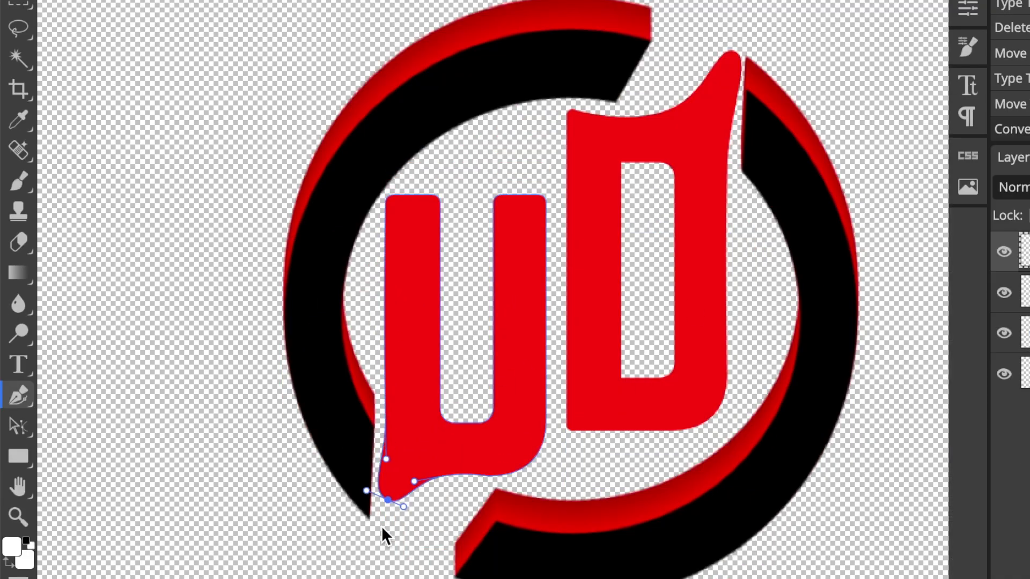
drag(384, 533, 391, 555)
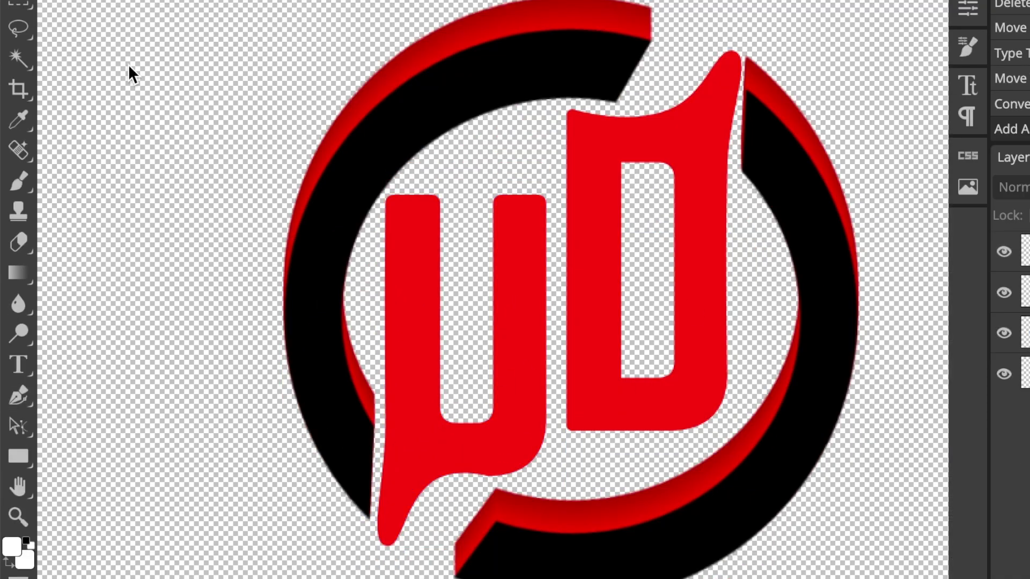
key(ctrl+minus)
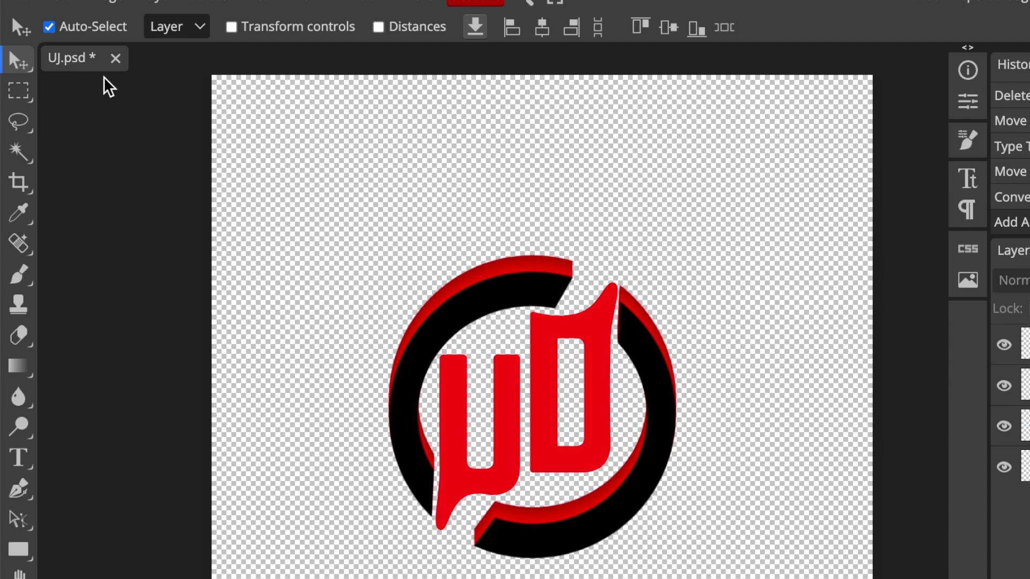
Export the UD logo as a PNG and duplicate the browser tab for a fresh Photopea page
click(20, 2)
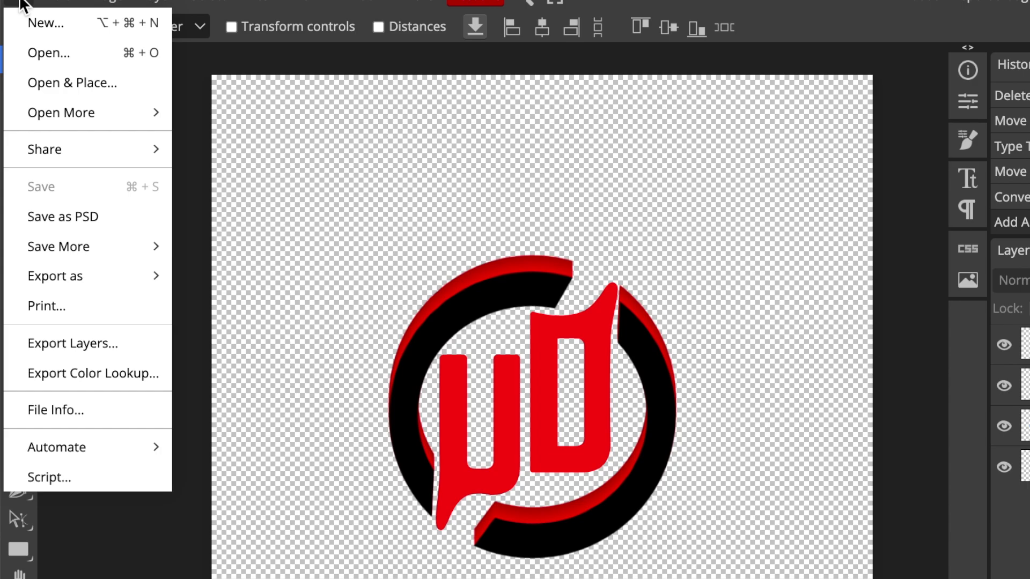
mouse_move(80, 278)
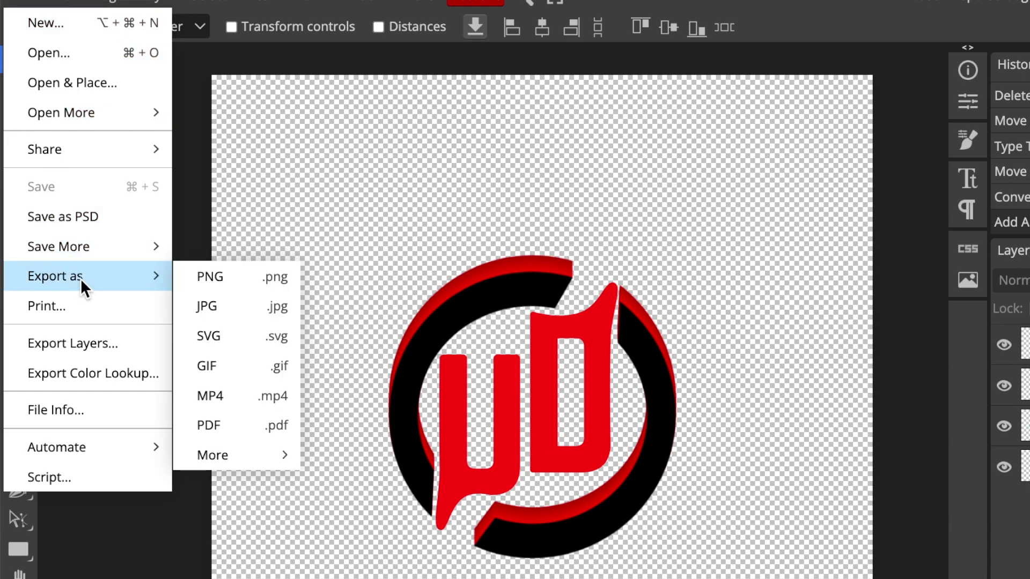
click(236, 278)
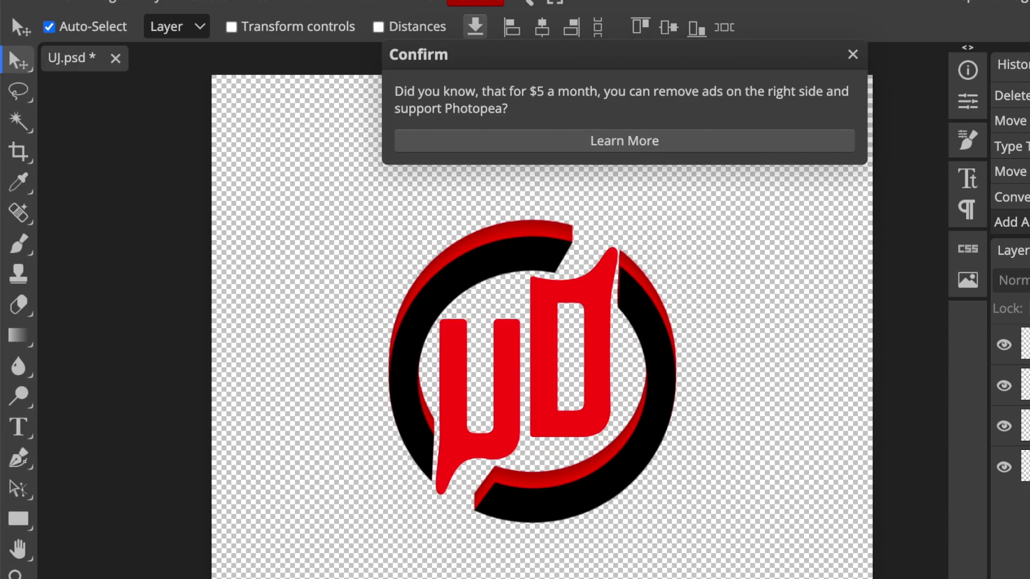
right_click(876, 1)
click(955, 78)
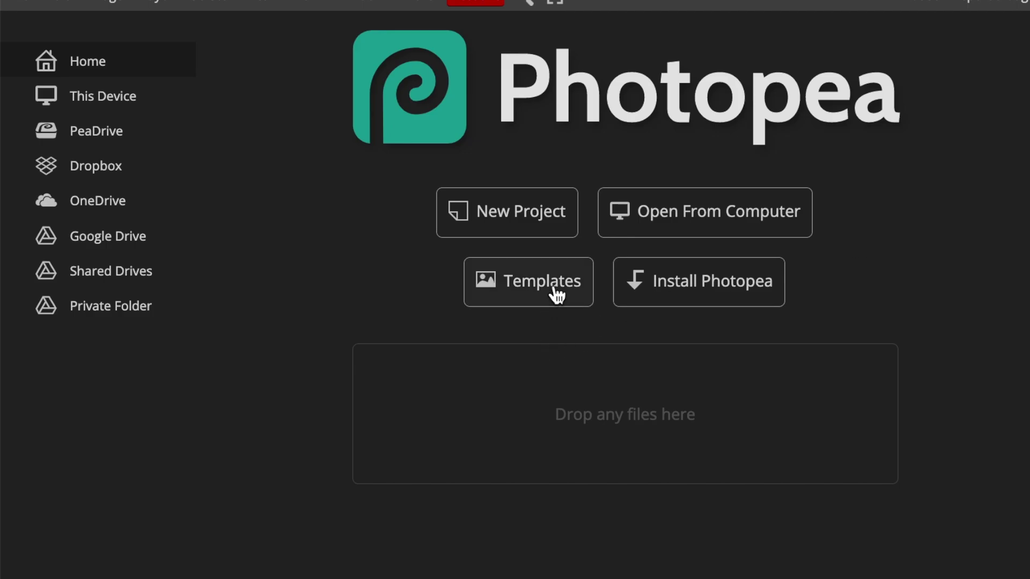
Open the office logo mockup template and place the exported PNG into its [YOUR LOGO HERE] placeholder
click(519, 279)
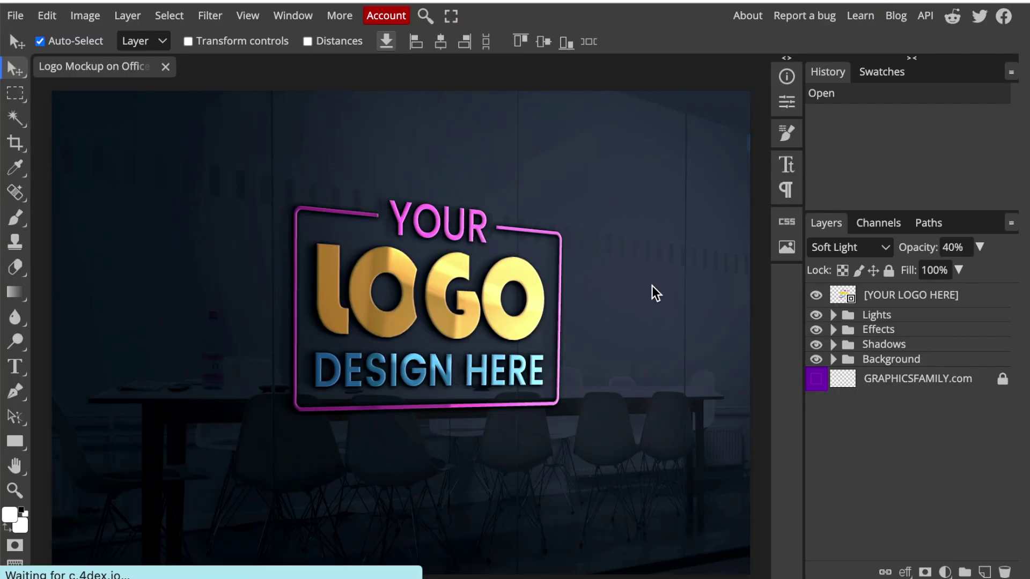
double_click(844, 296)
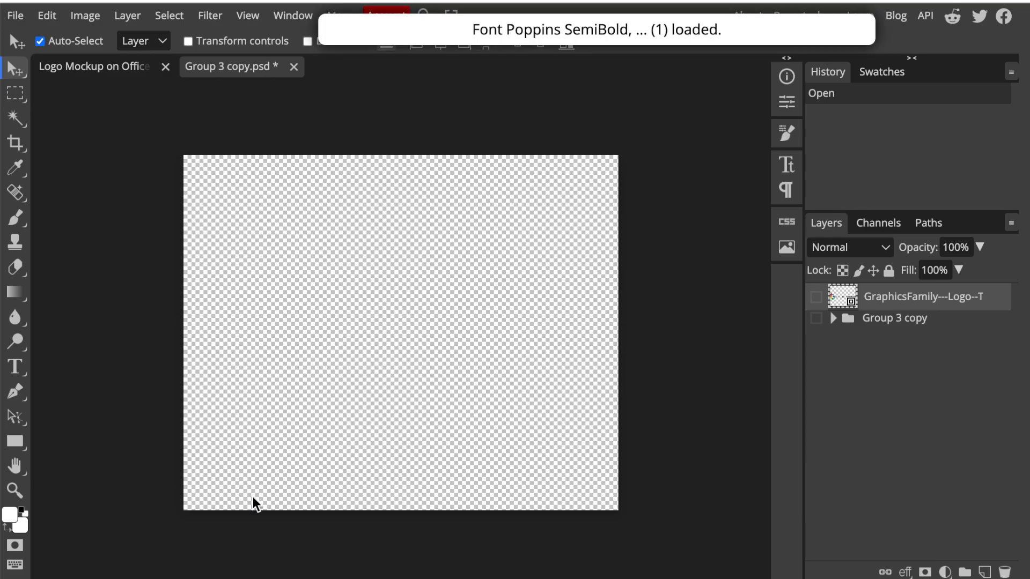
drag(253, 499, 32, 577)
Centre the logo in the placeholder, commit and save it, and return to the mockup
drag(471, 332, 494, 303)
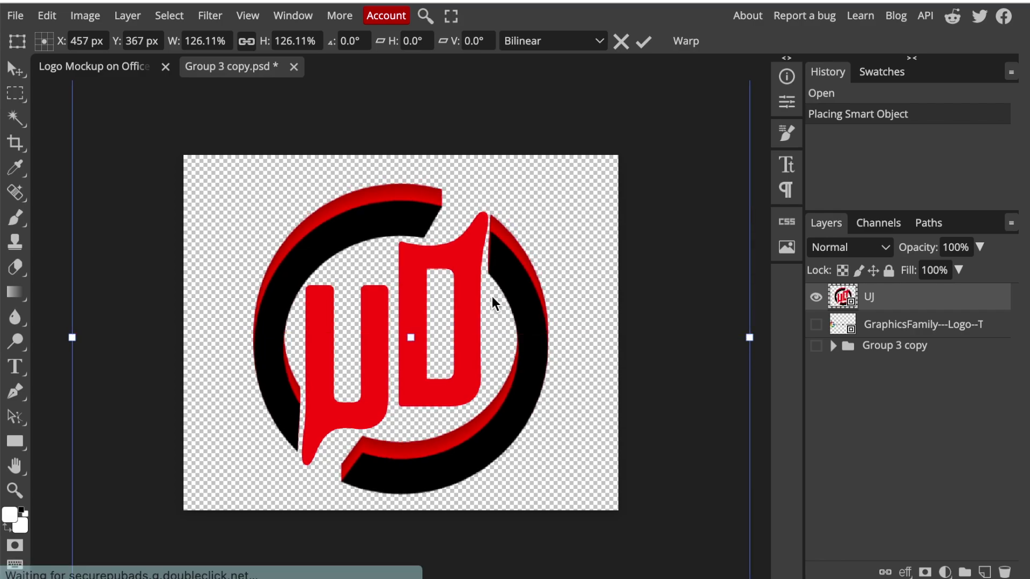
key(Return)
key(ctrl+s)
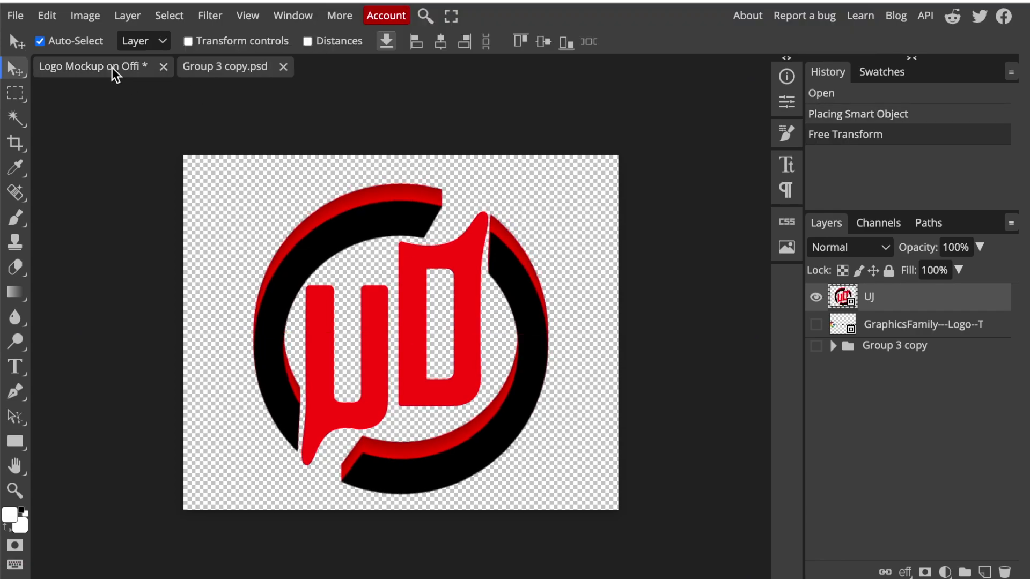
click(91, 66)
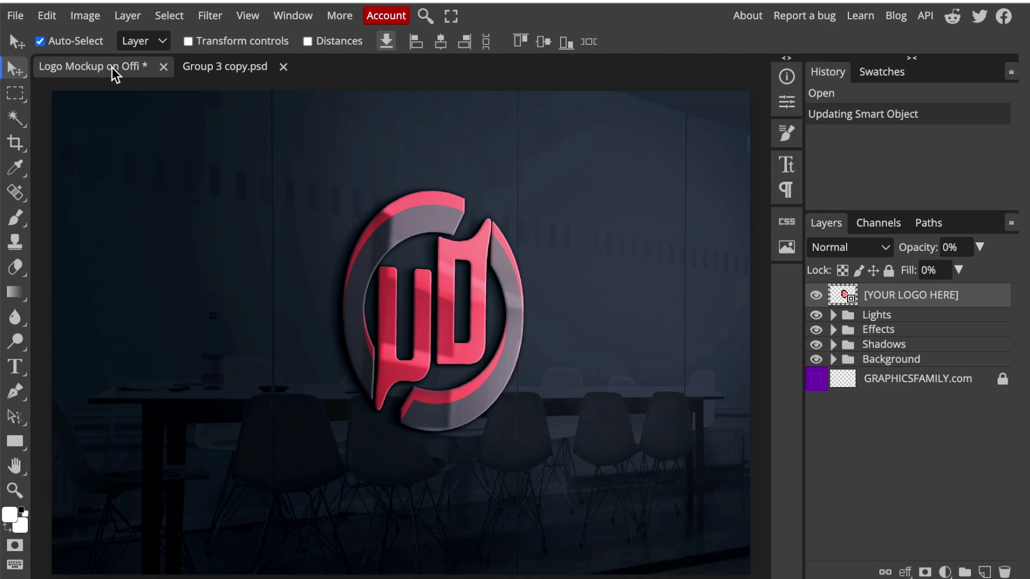